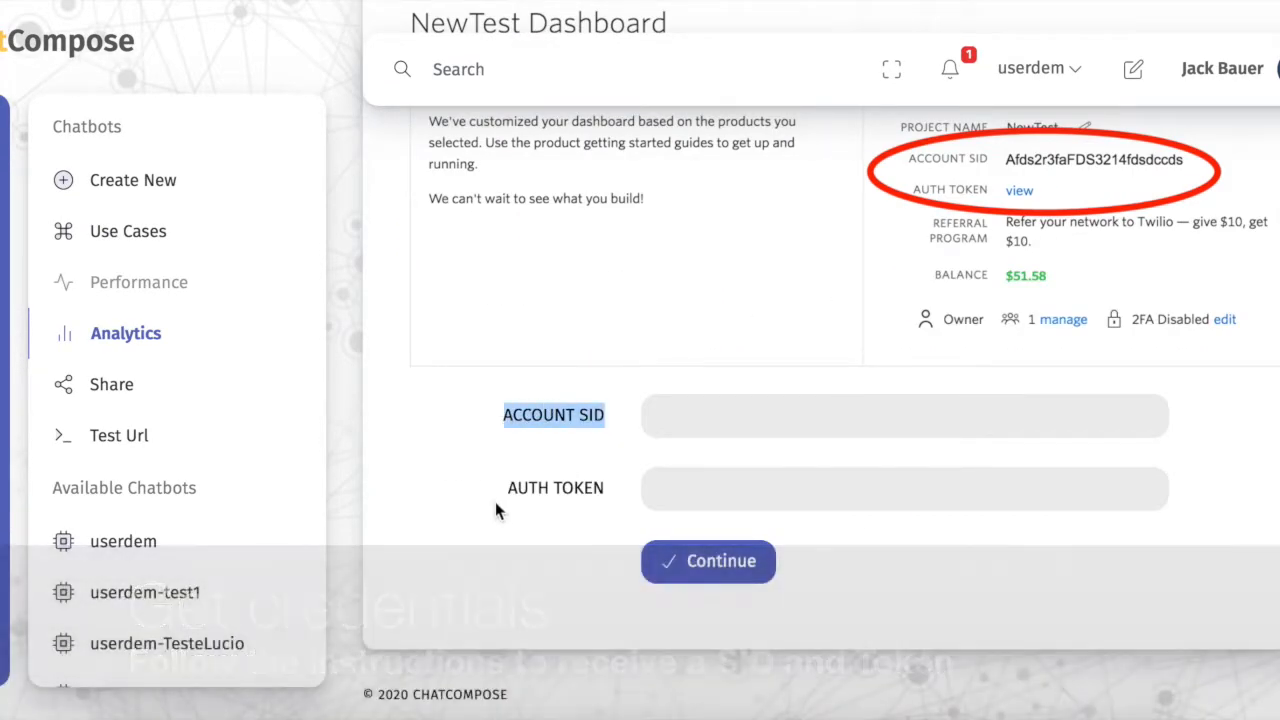
click(508, 492)
scroll(583, 340, up, 3)
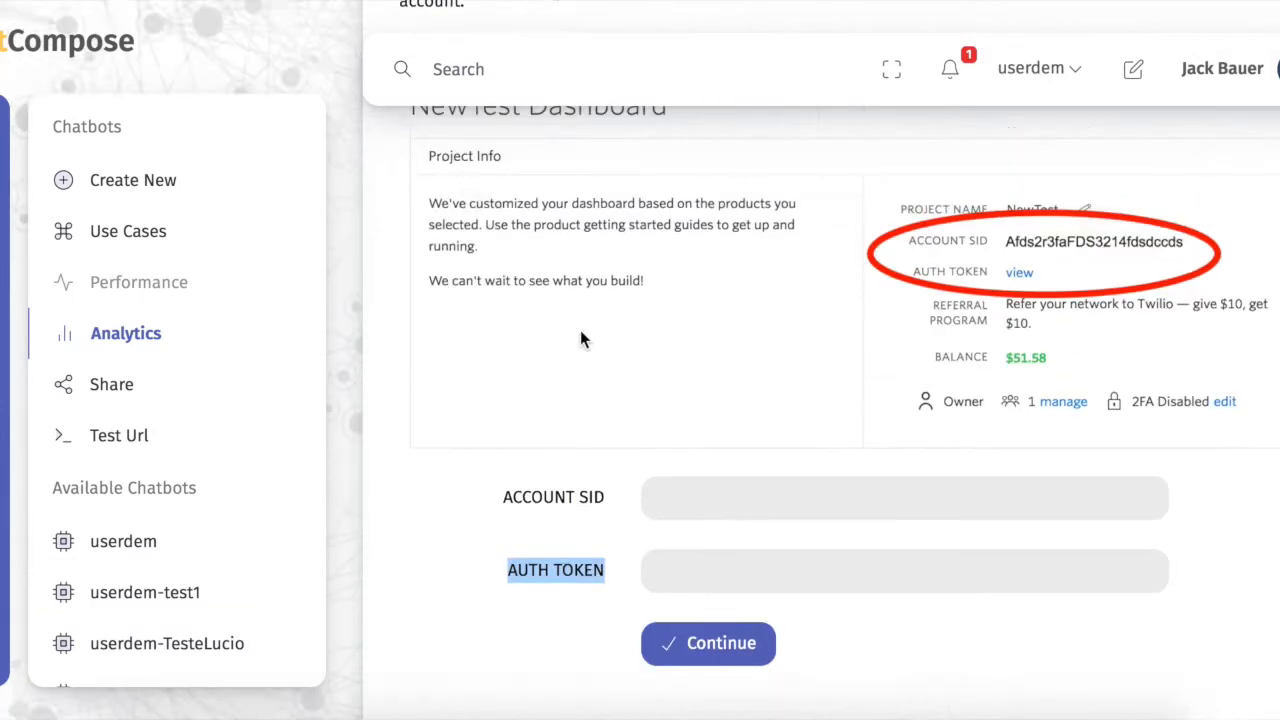
scroll(583, 340, up, 1)
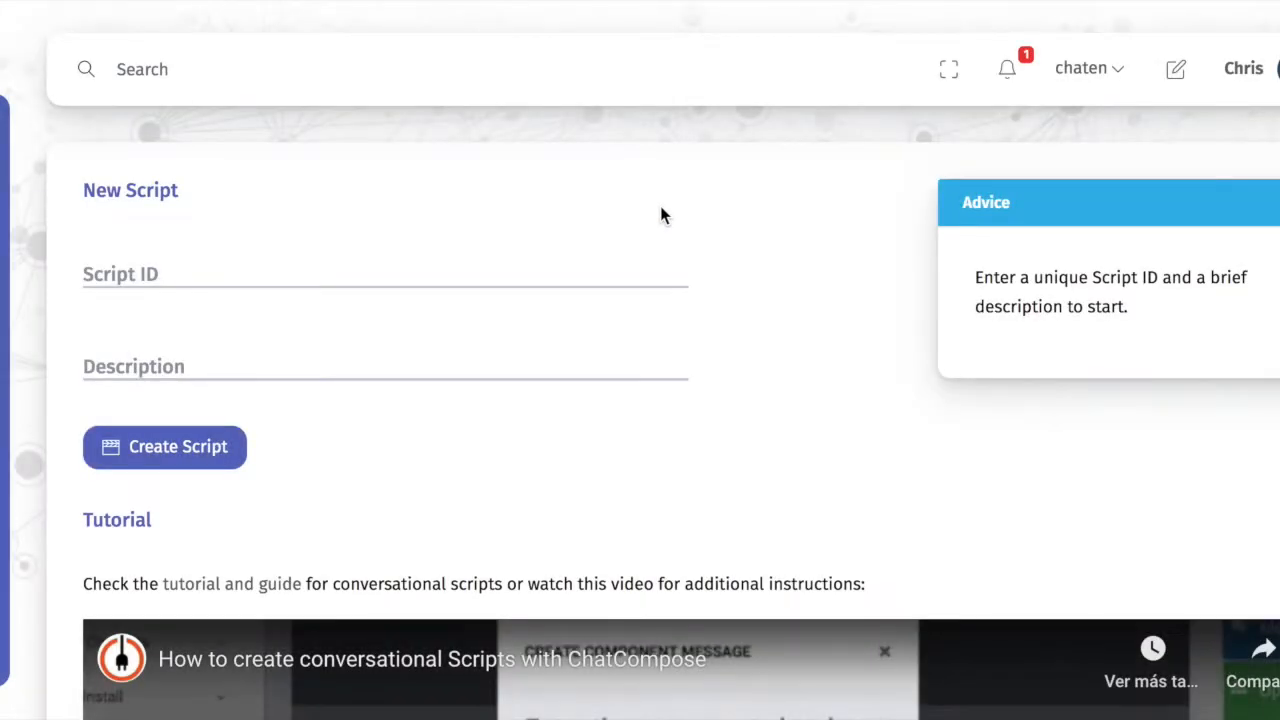
Create a new script with the ID "testforphone" and the description "simple scrip".
click(251, 252)
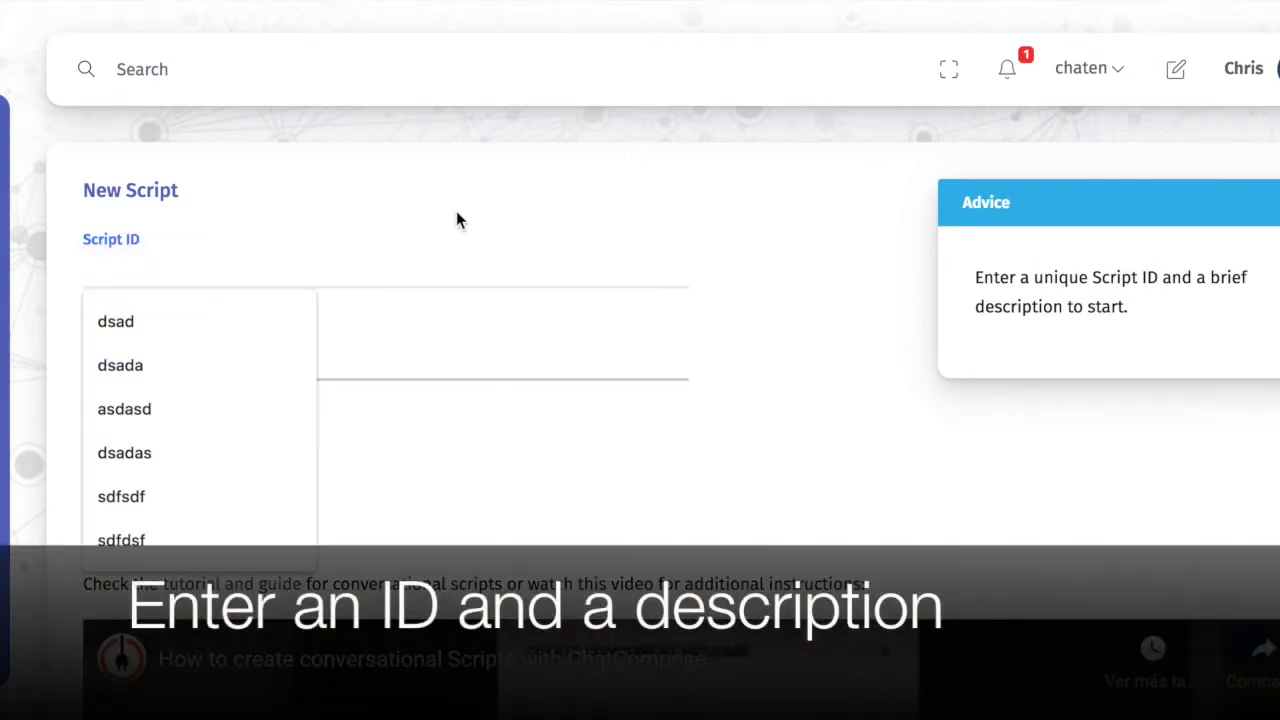
text(test)
key(BackSpace)
text(forphone)
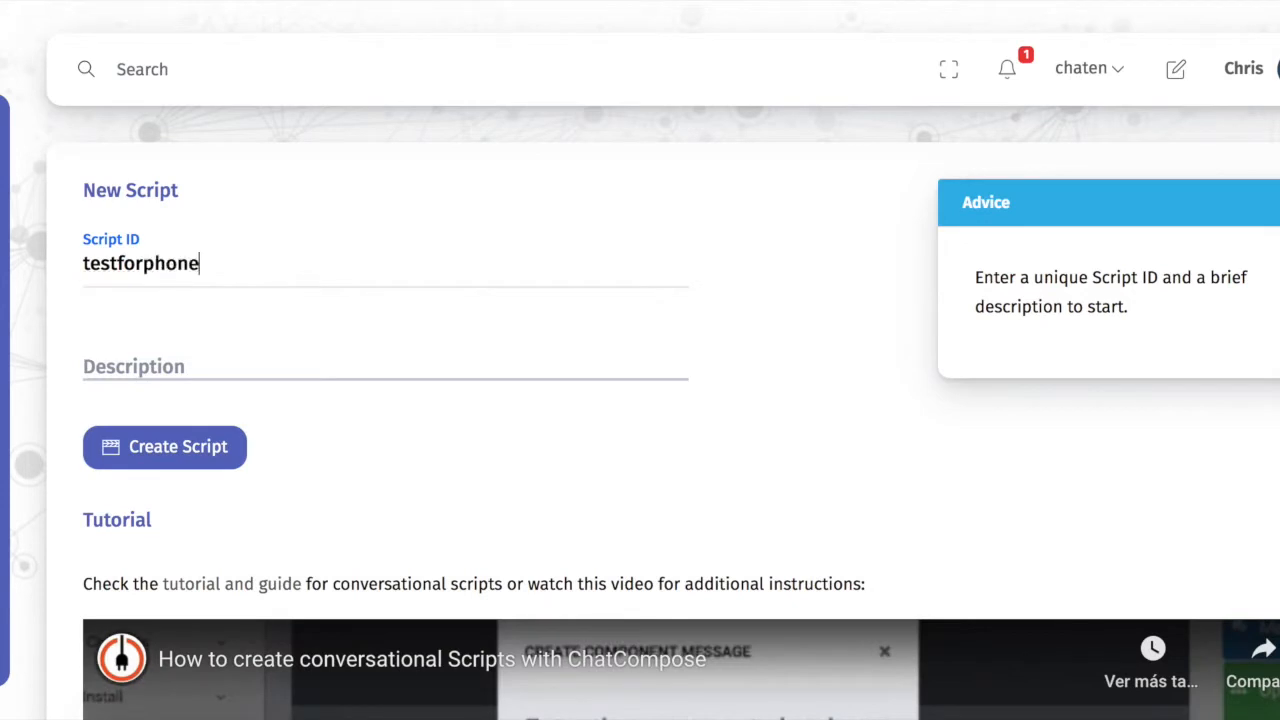
click(543, 360)
text(simple scrip)
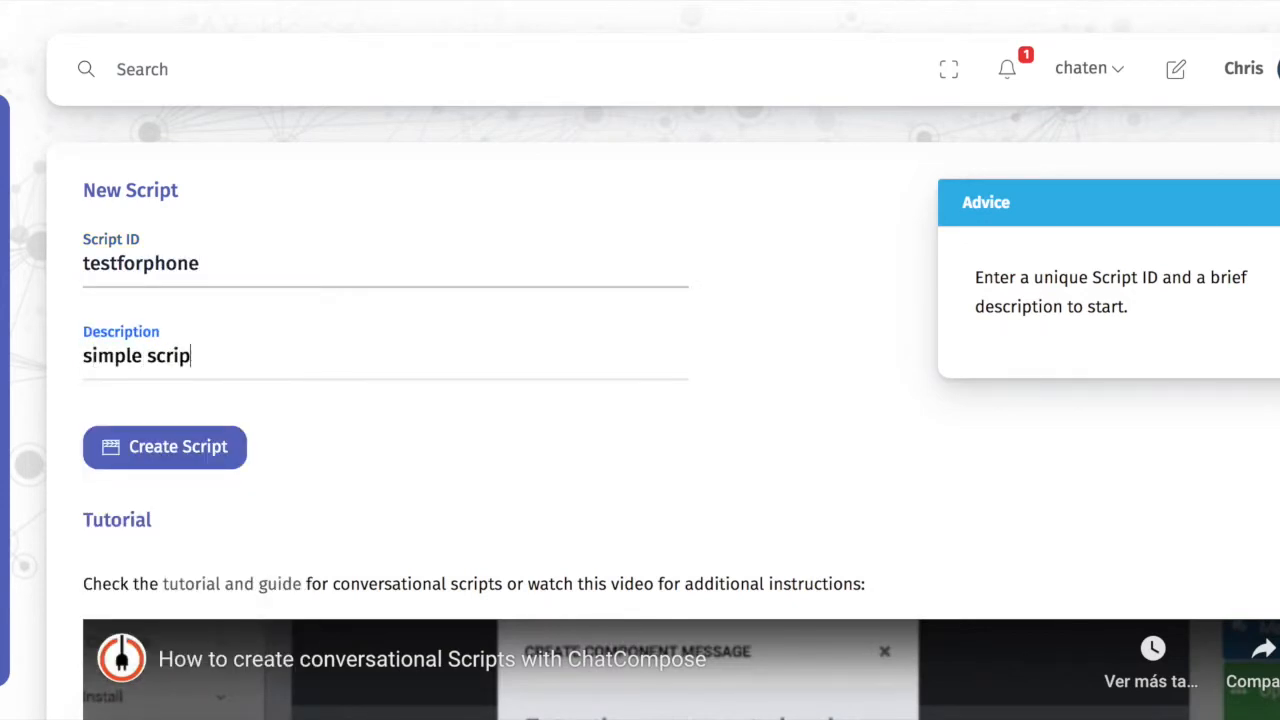
click(200, 452)
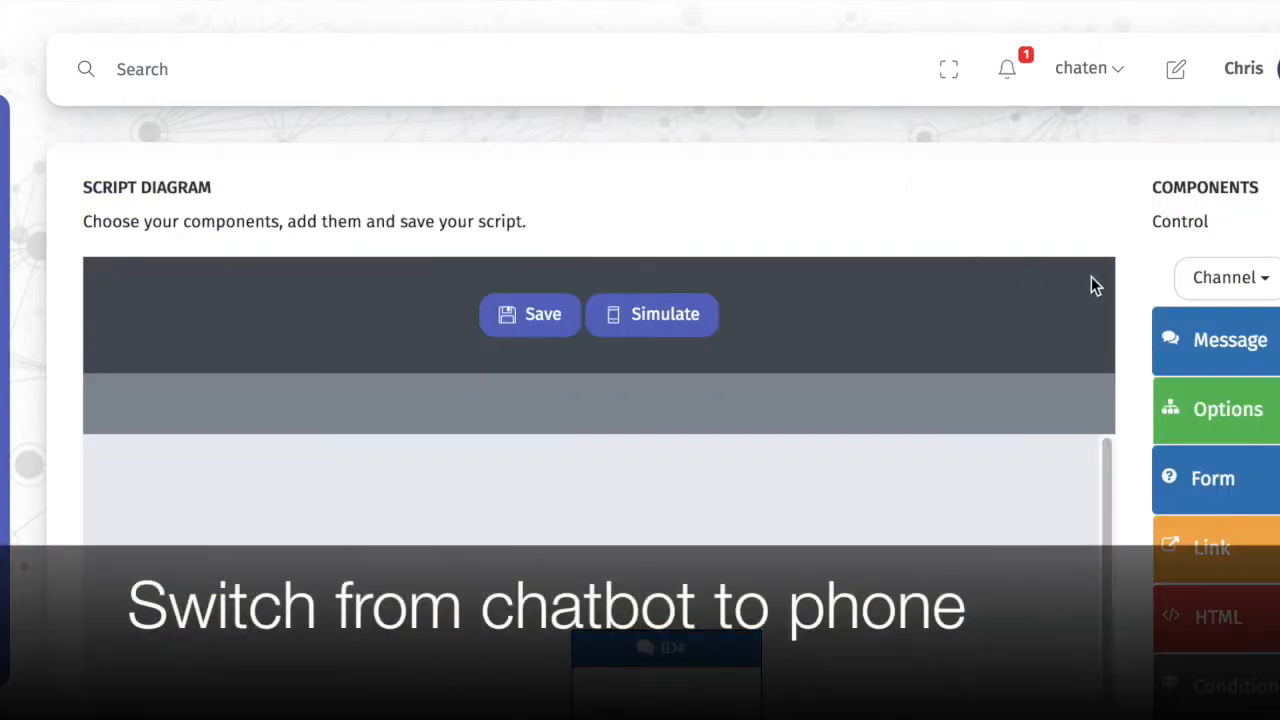
Switch the script's channel to Phone.
scroll(1150, 290, down, 2)
scroll(1225, 212, up, 1)
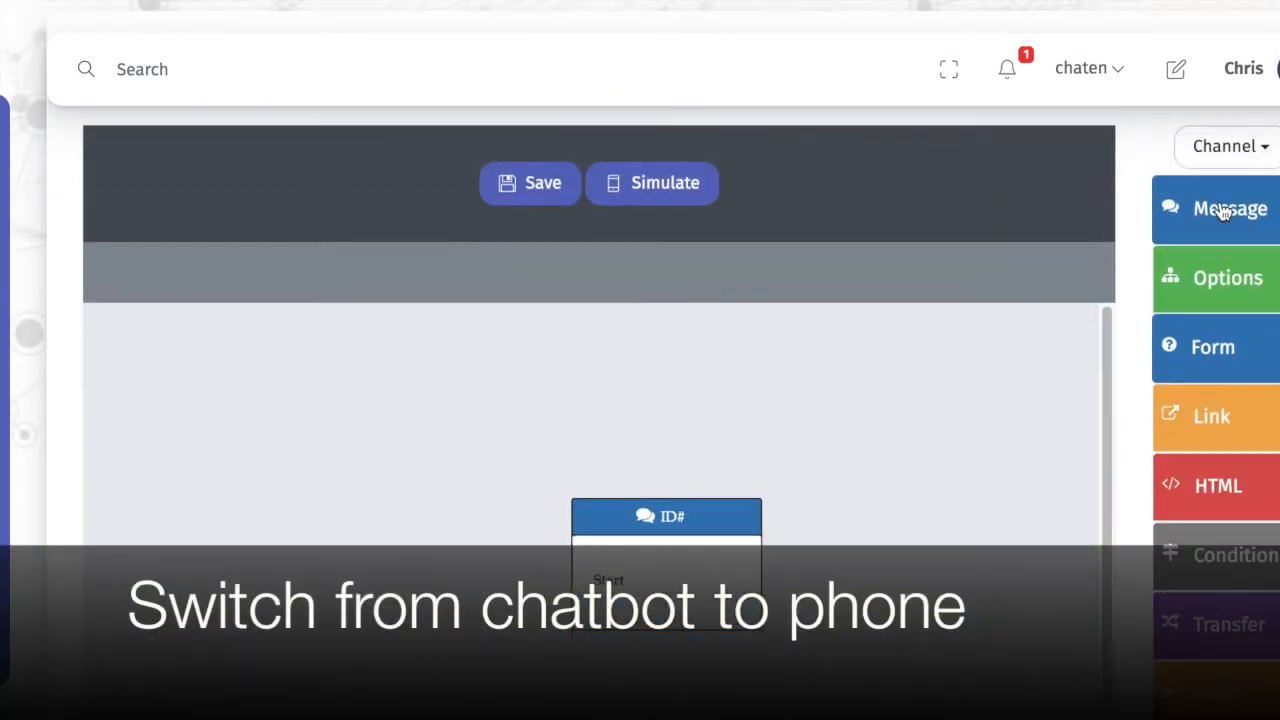
click(1245, 175)
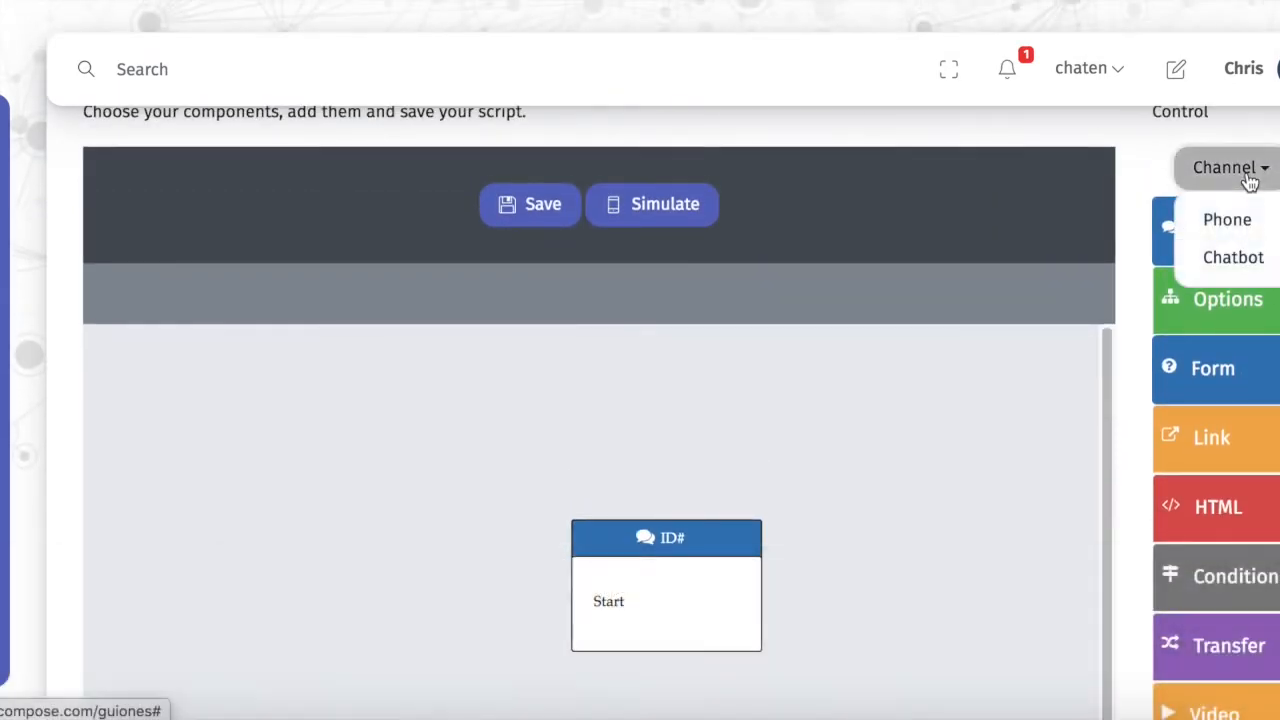
click(1240, 230)
Replace the Start component's message with "Welcome to company X. How may I help you today?".
scroll(1138, 257, down, 2)
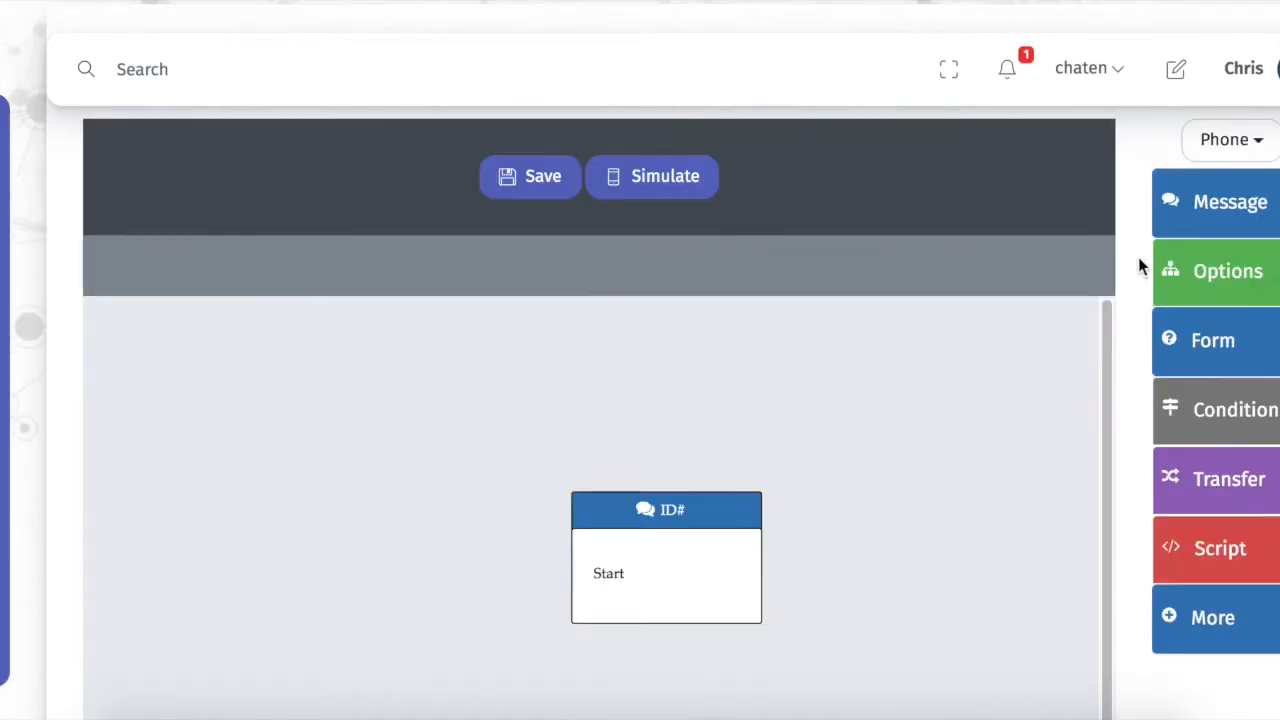
double_click(602, 608)
click(378, 229)
click(450, 228)
drag(393, 229, 361, 229)
text(Welco)
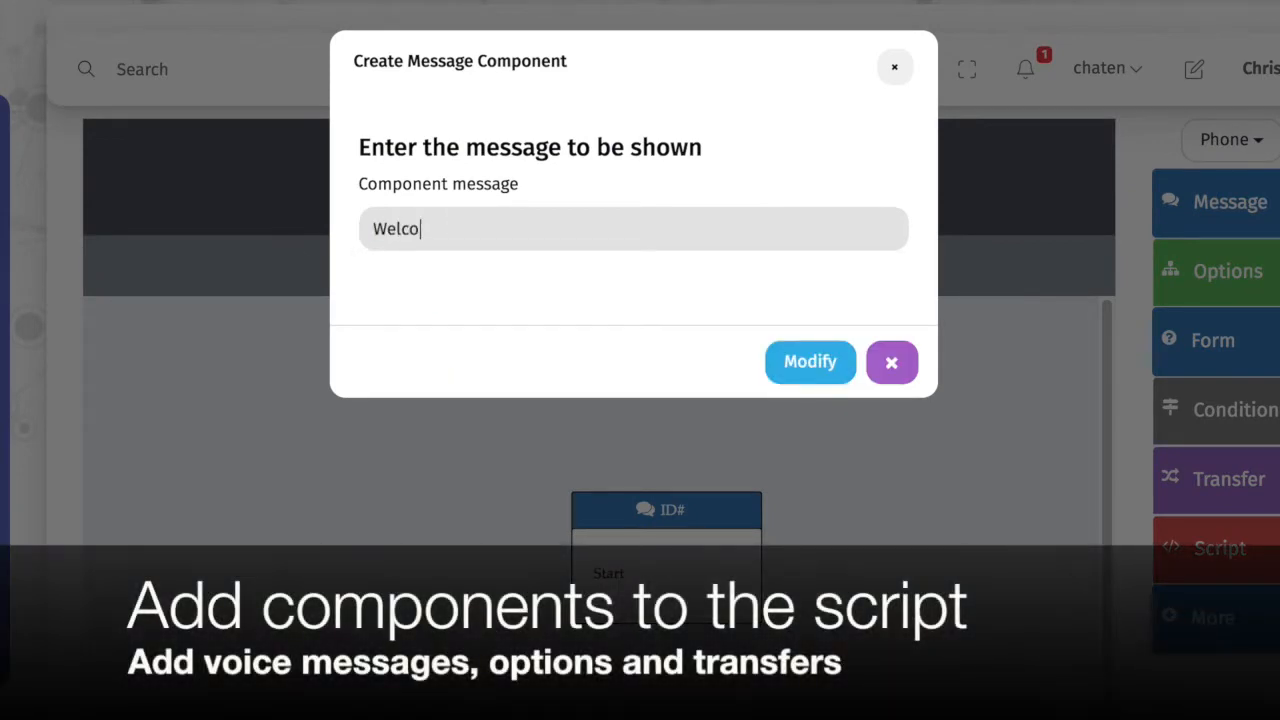
text(me to comp)
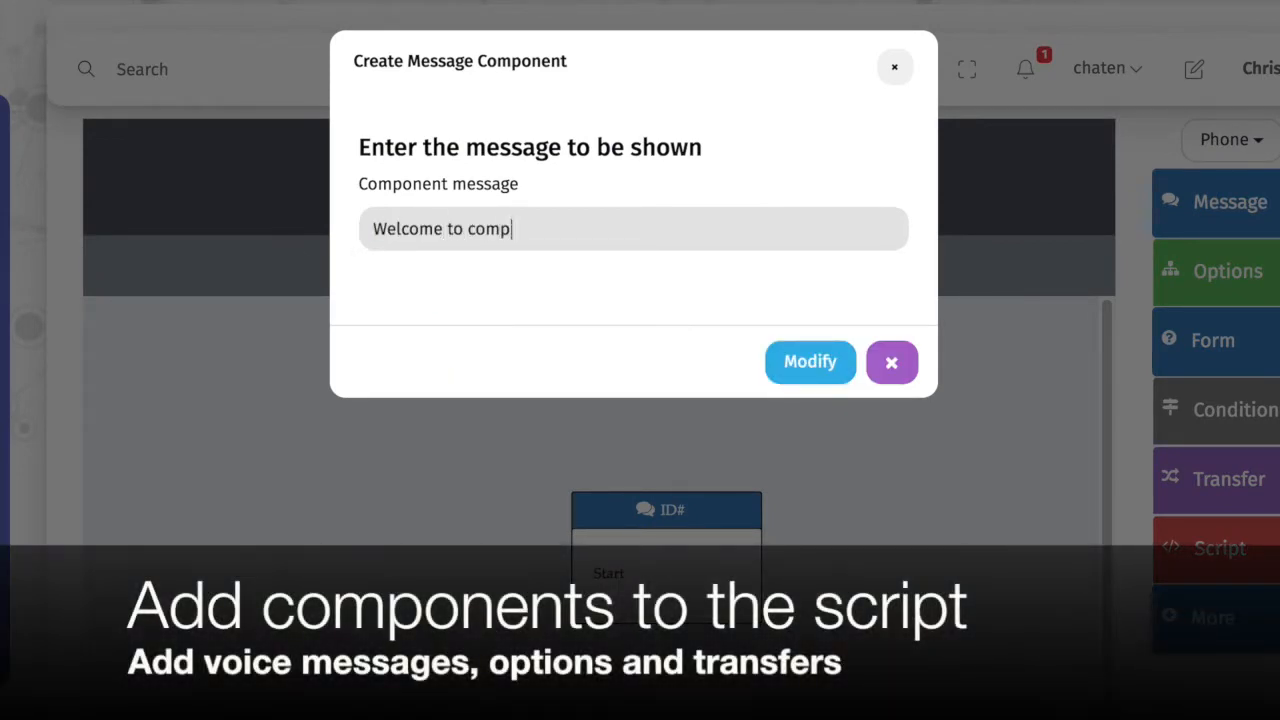
text(any X. )
text(How)
key(BackSpace)
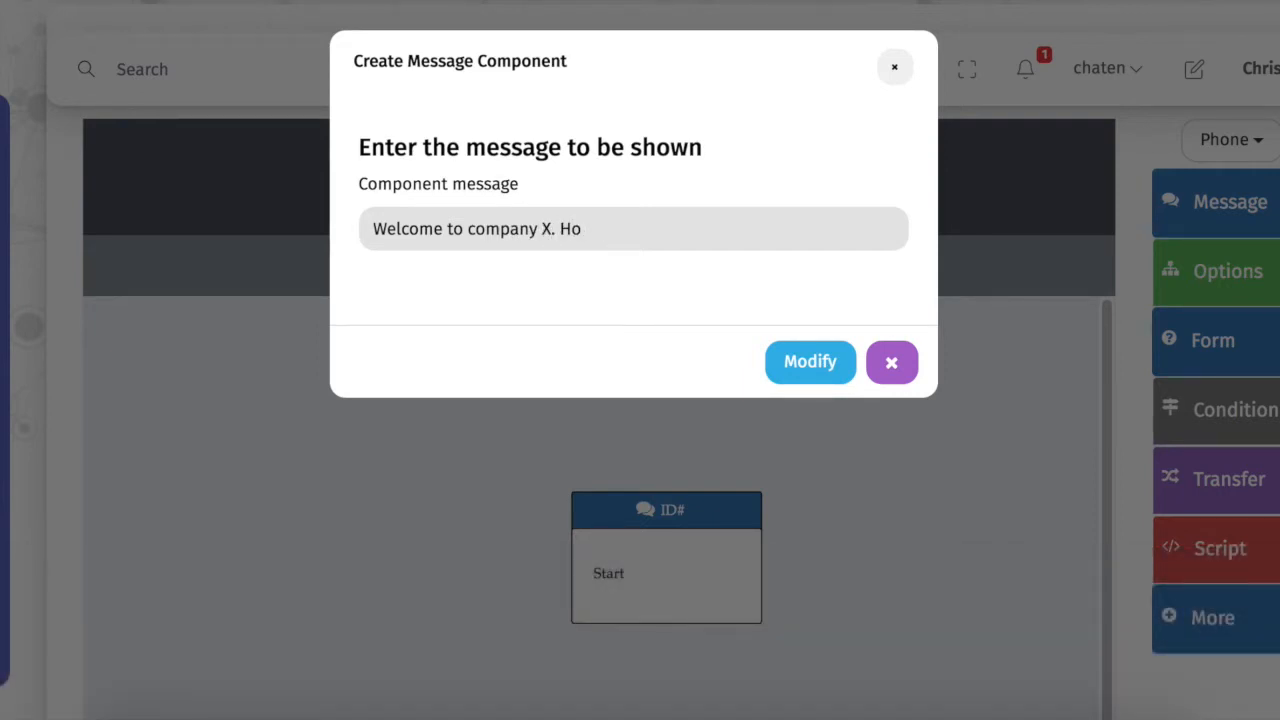
text(w may I help you today?)
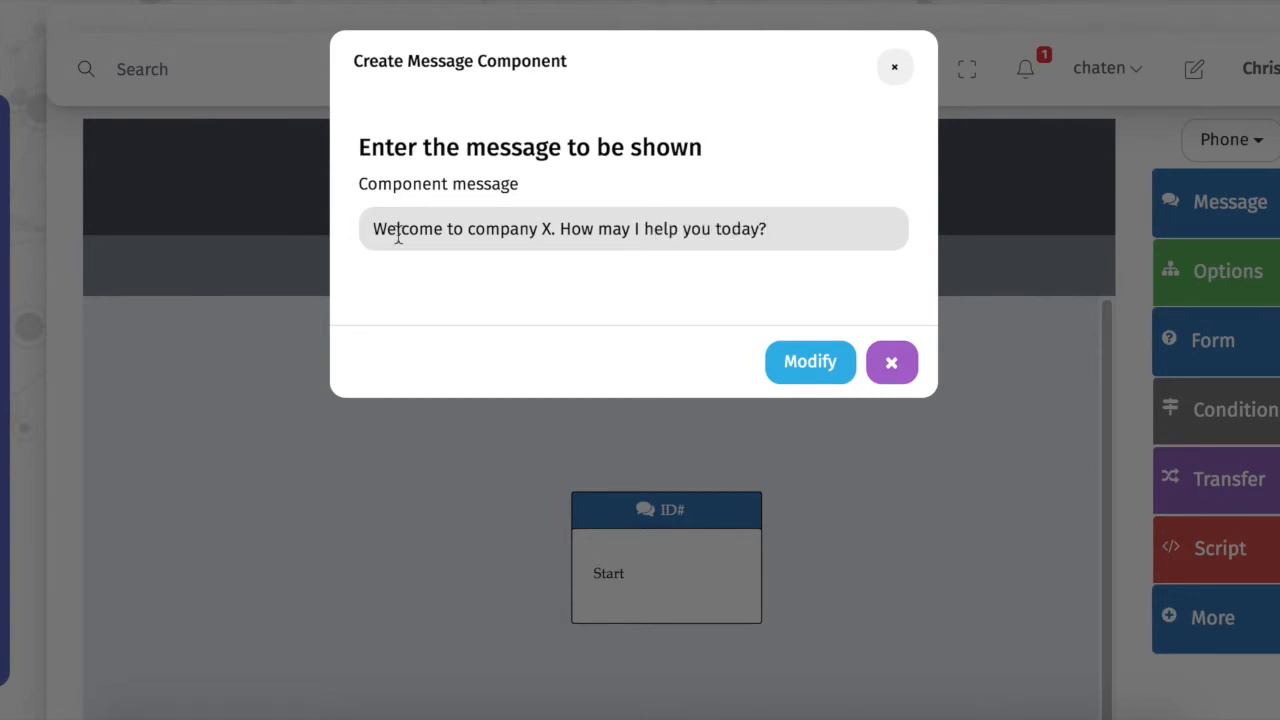
click(792, 378)
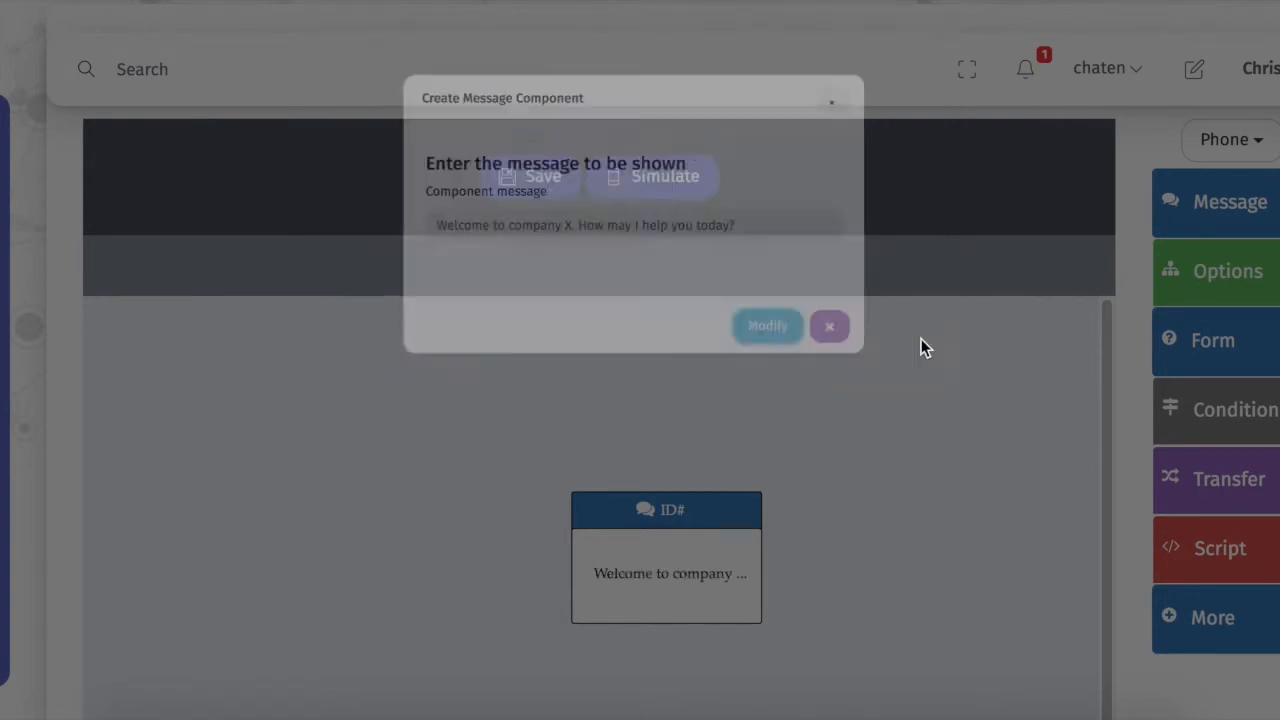
Add an options component offering "I want to know your store location" and "I would like to talk to support".
scroll(1225, 289, down, 1)
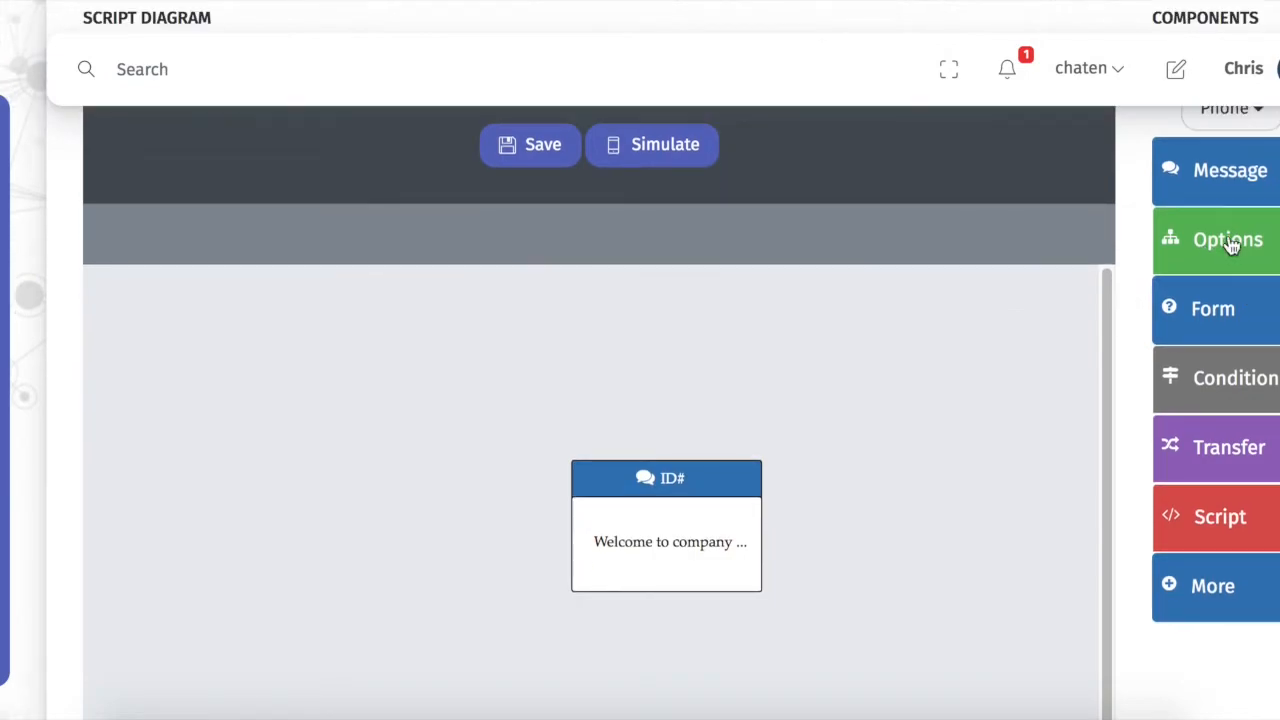
click(1234, 246)
click(565, 214)
text(I)
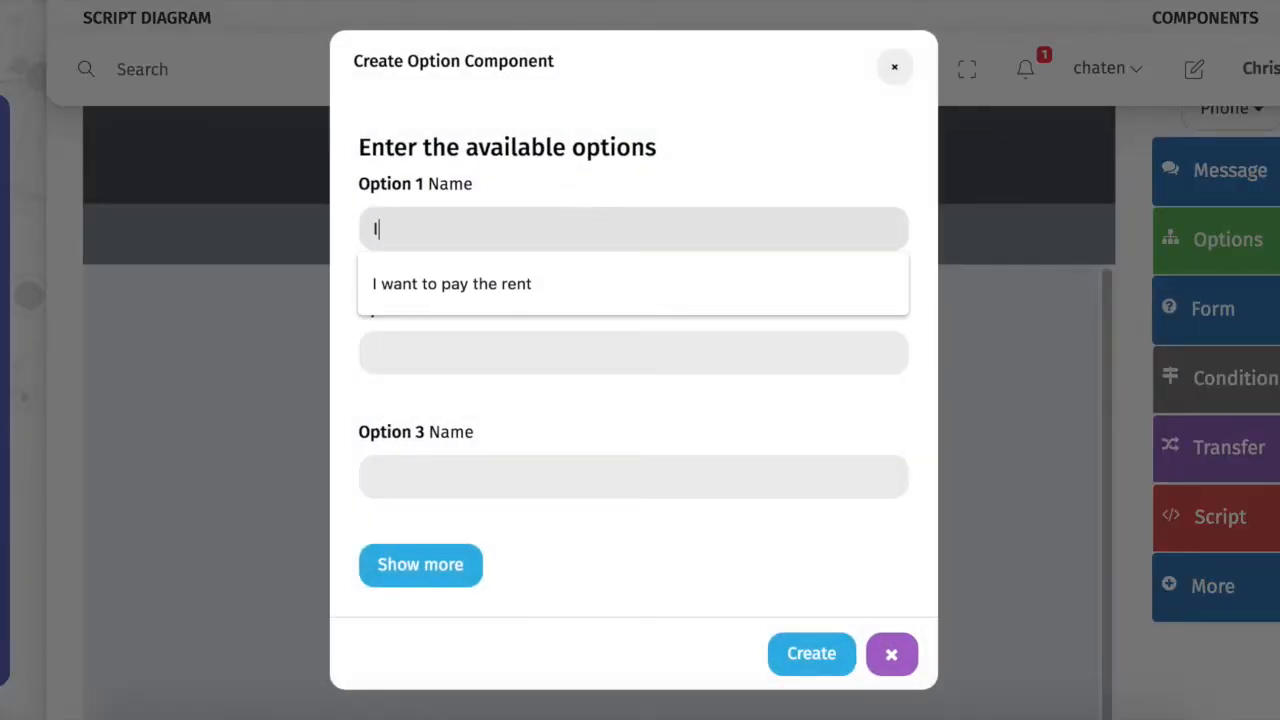
text( want to kn)
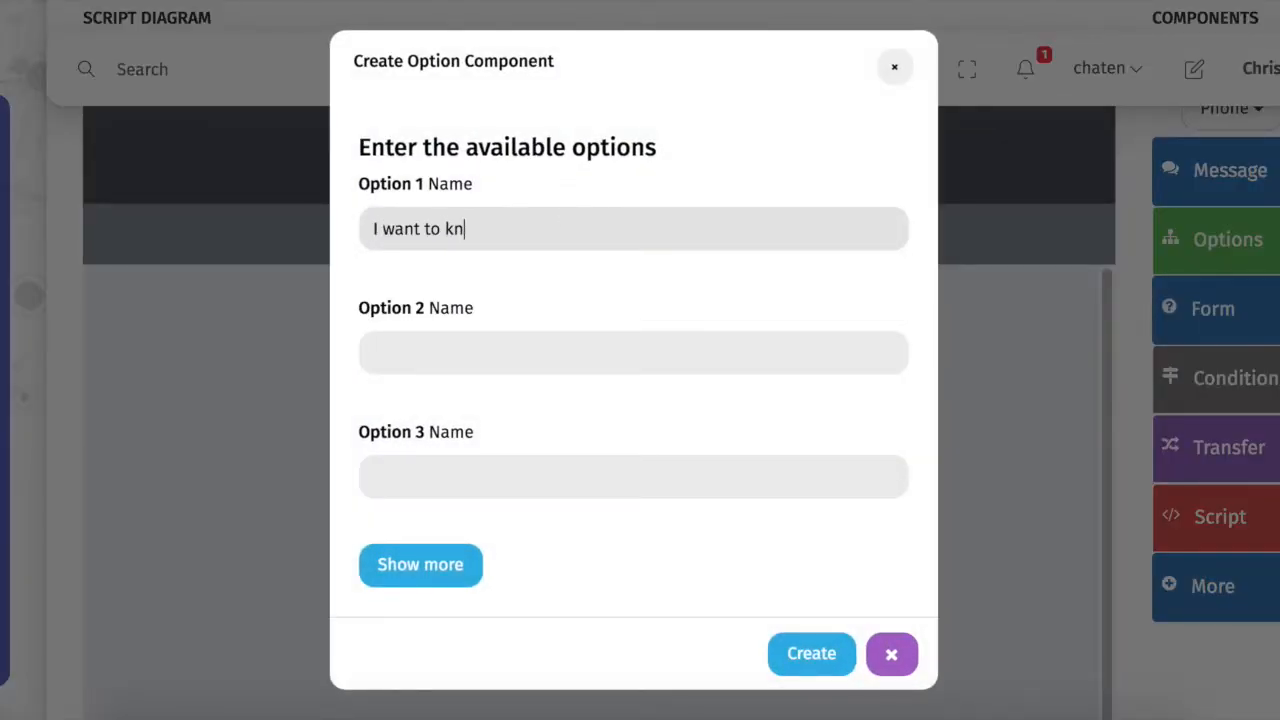
text(ow your store location)
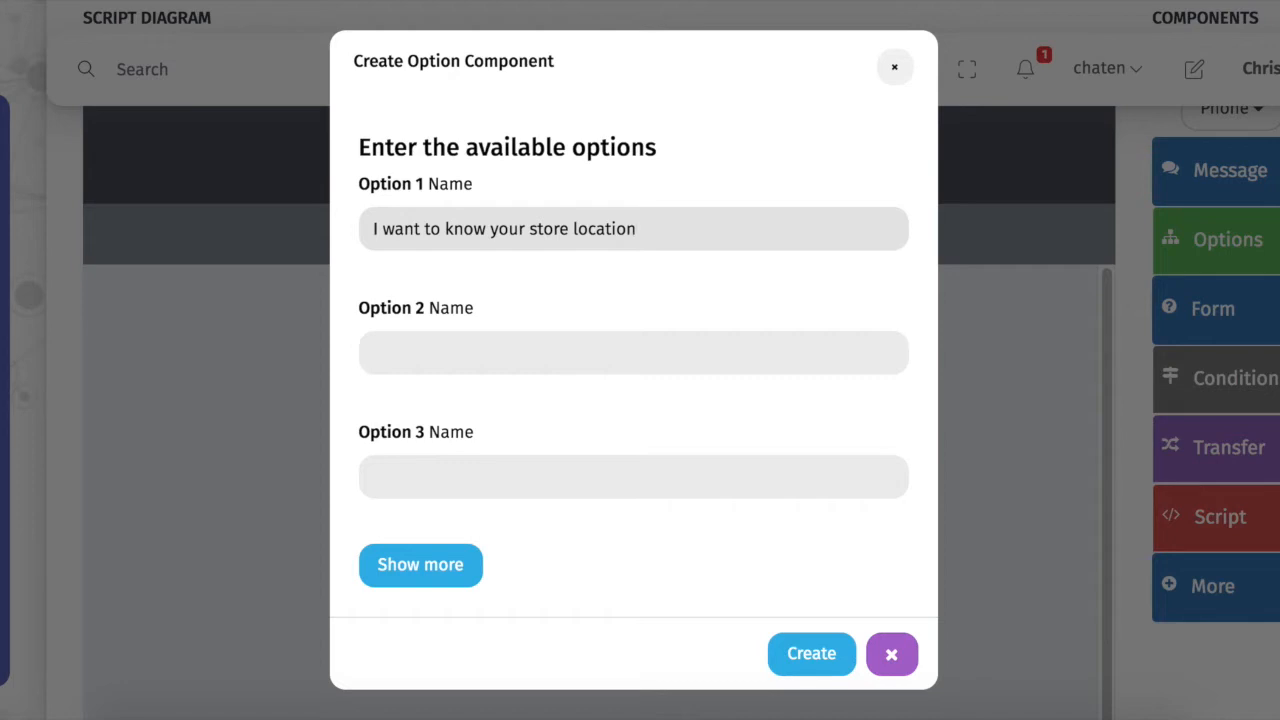
click(539, 352)
text(I )
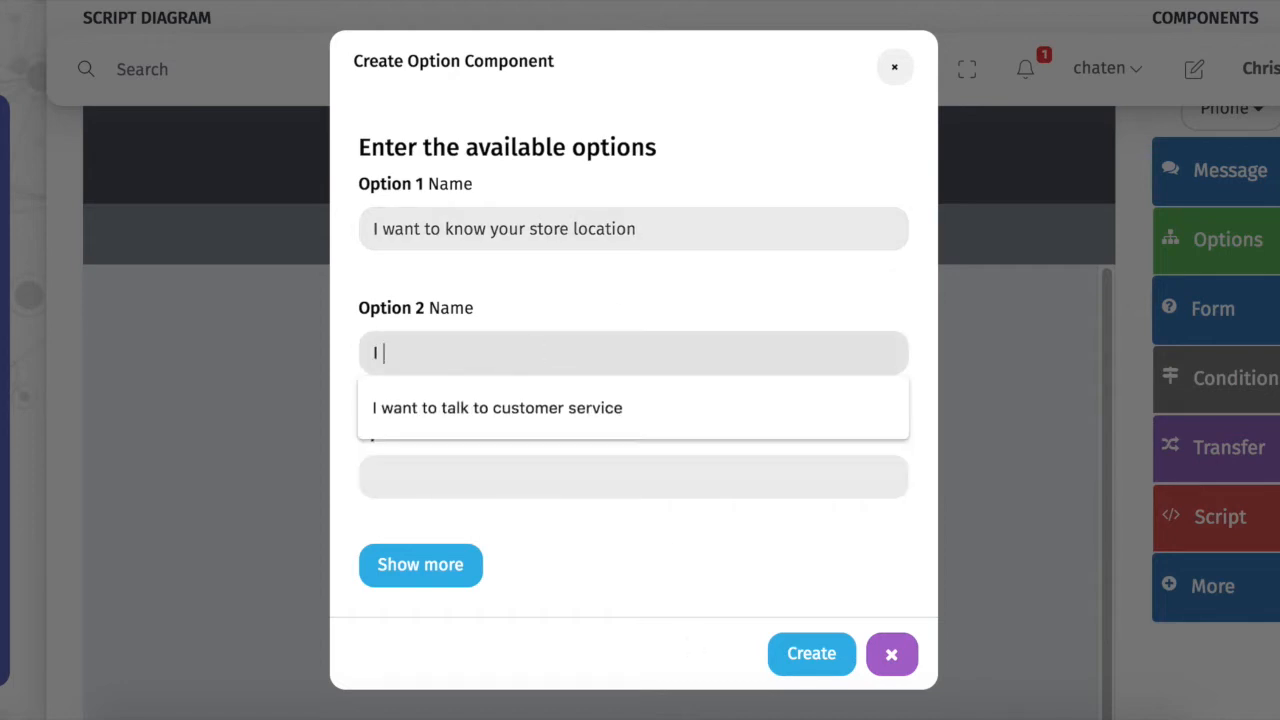
text(would like to talk to support)
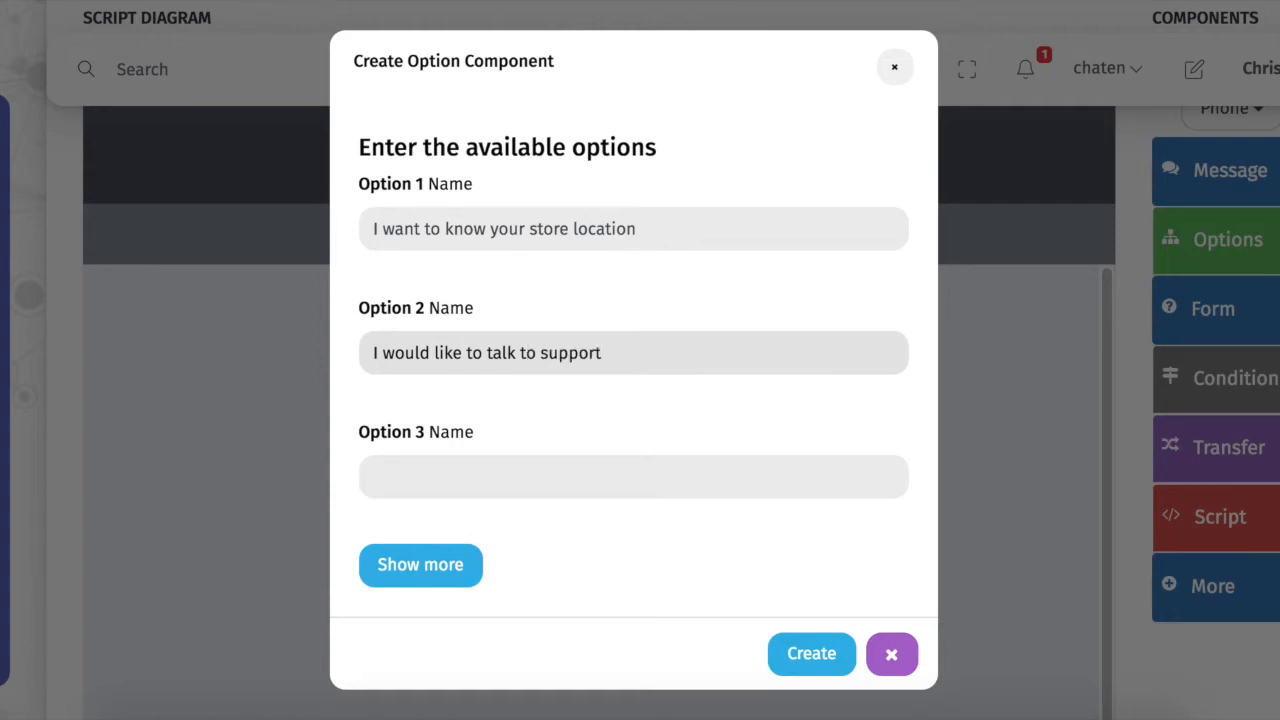
click(791, 662)
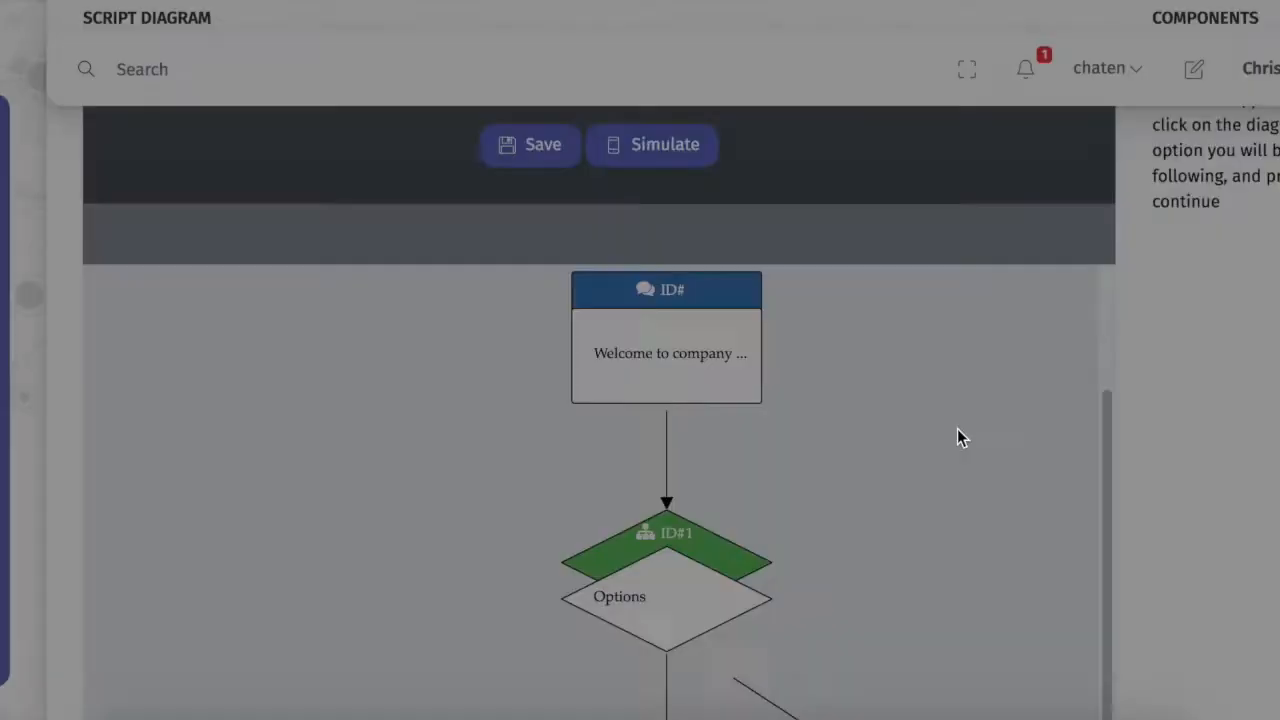
Continue the store location option with a message component reading "We are located at street X number Y".
scroll(972, 412, down, 2)
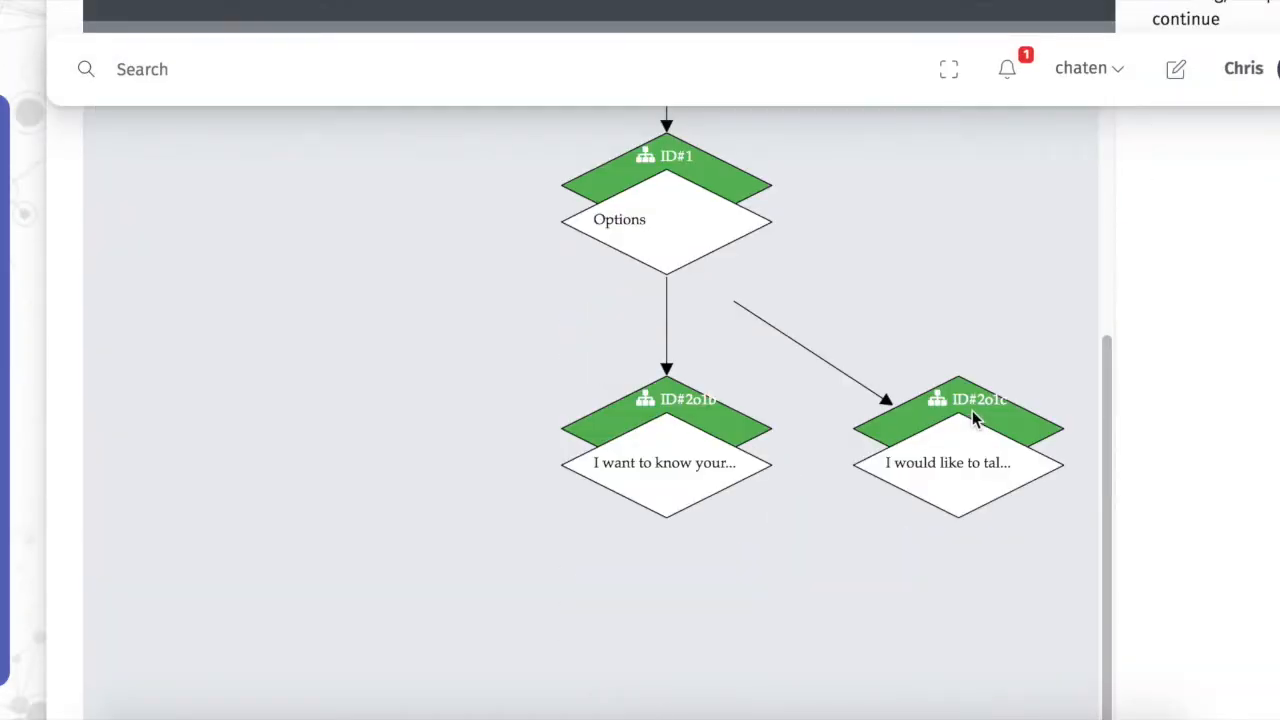
click(663, 457)
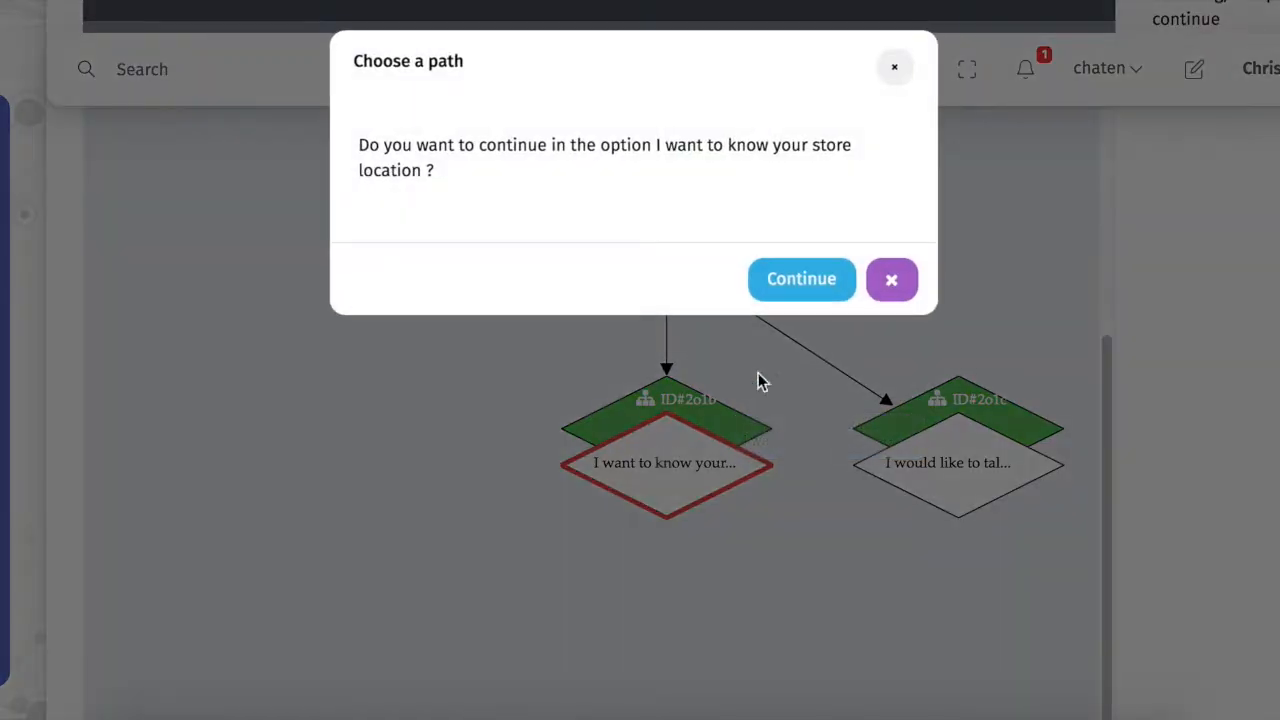
click(789, 286)
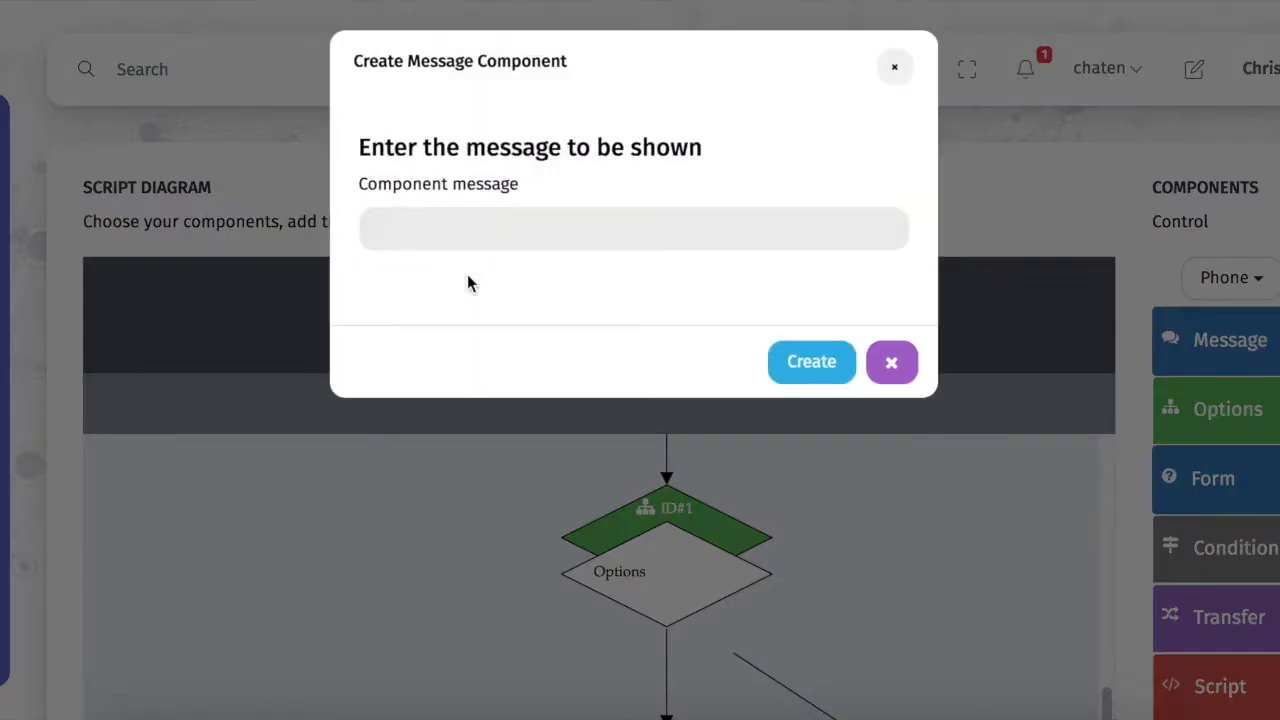
click(549, 231)
text(We are located a)
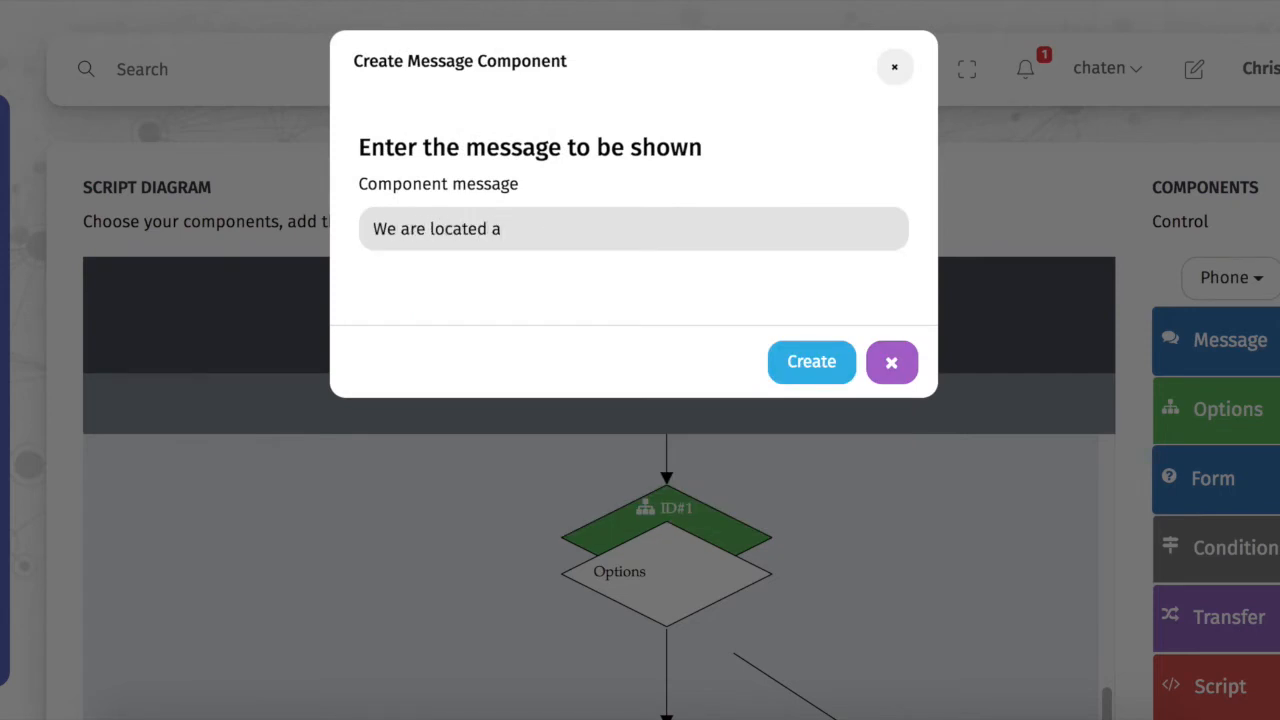
text(t street X number Y)
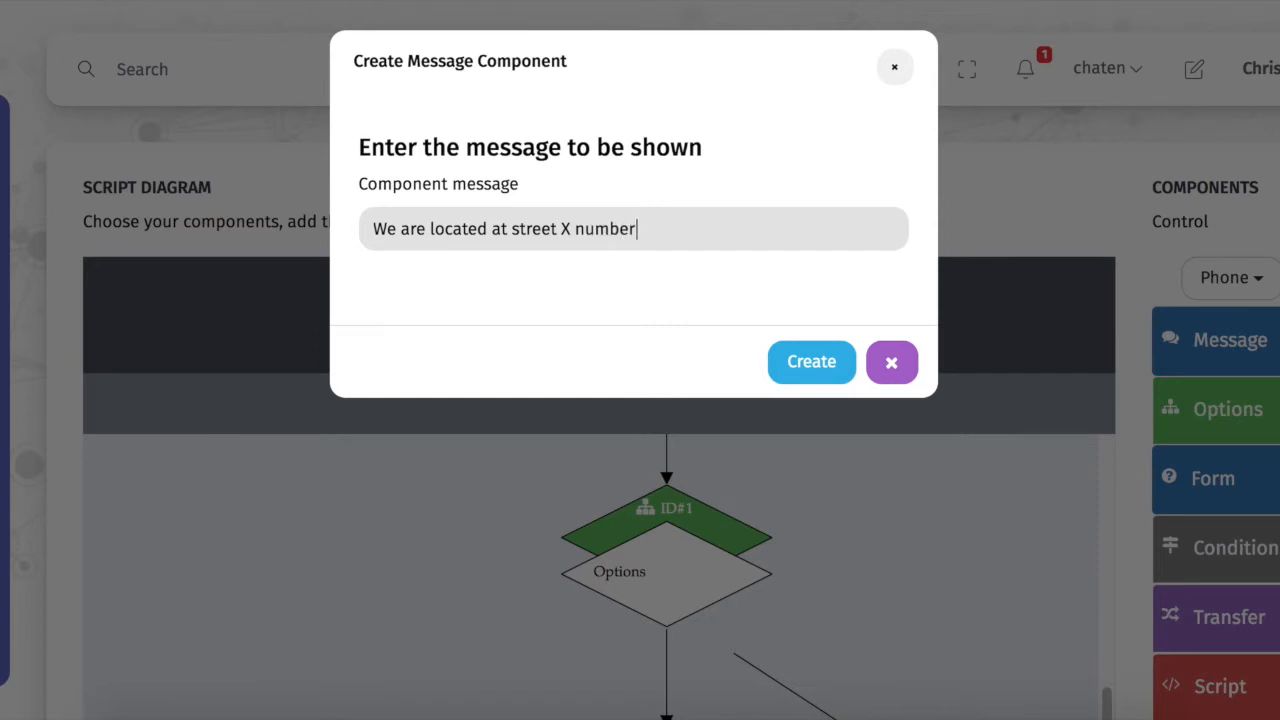
click(806, 372)
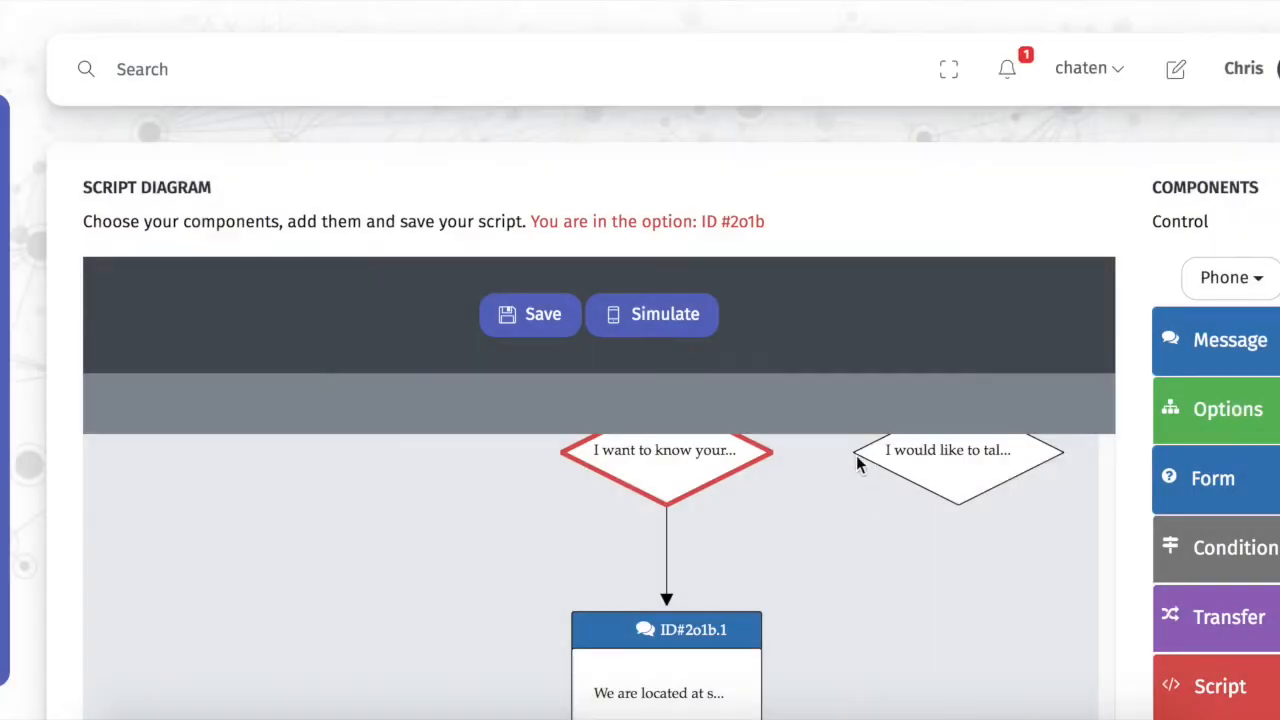
Continue in the support option and start a conditional component asking "Would you like to talk to our bot?".
click(943, 503)
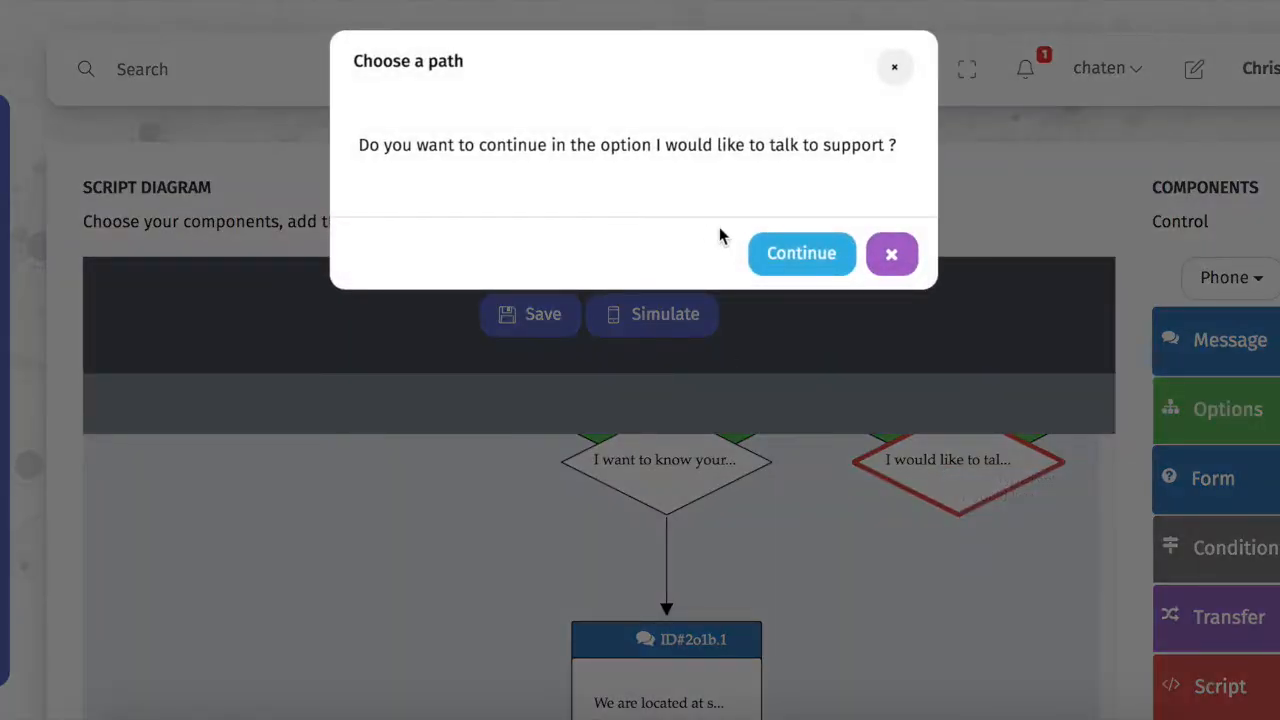
click(782, 257)
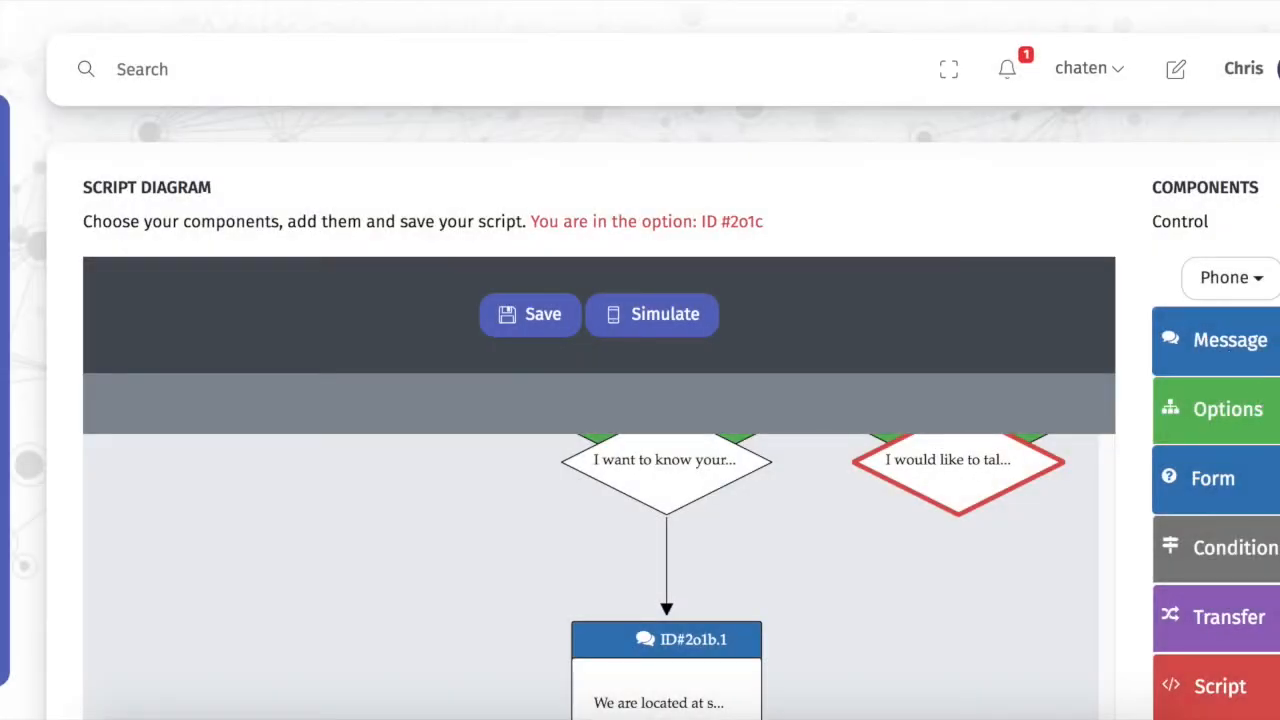
scroll(1265, 405, down, 3)
scroll(1243, 420, up, 1)
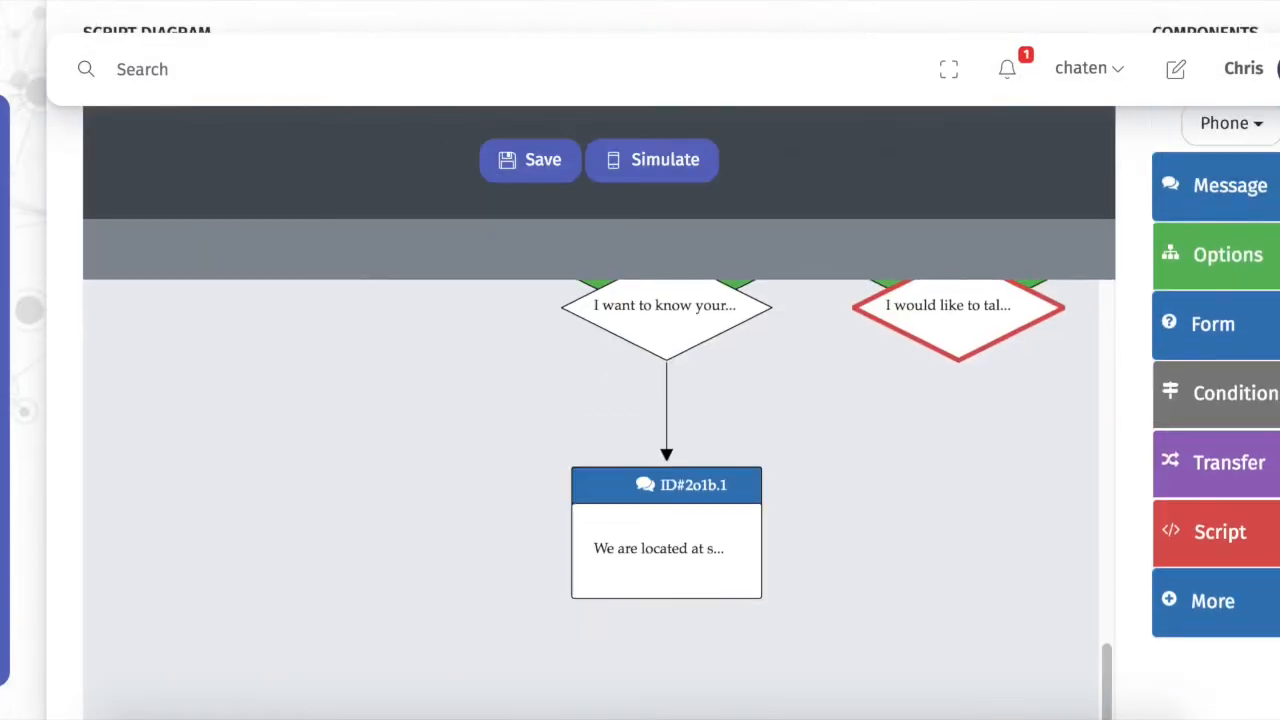
click(1243, 420)
click(428, 200)
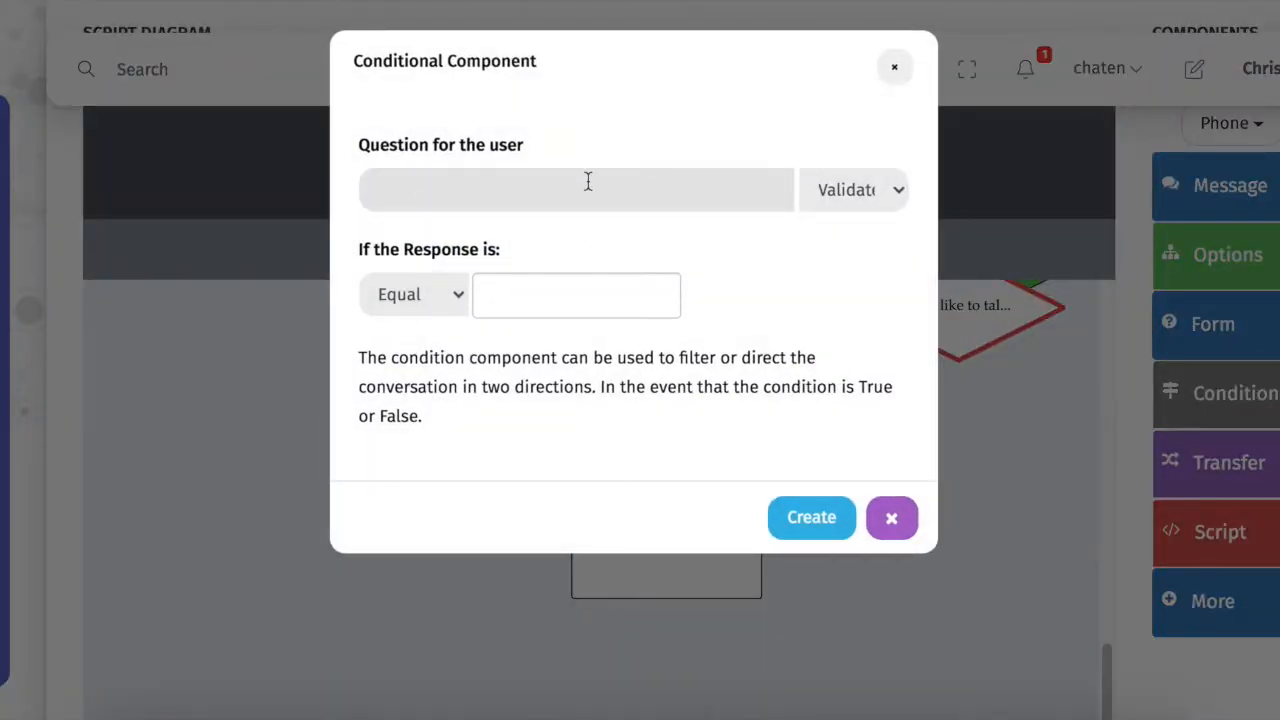
text(Would you like to talk to)
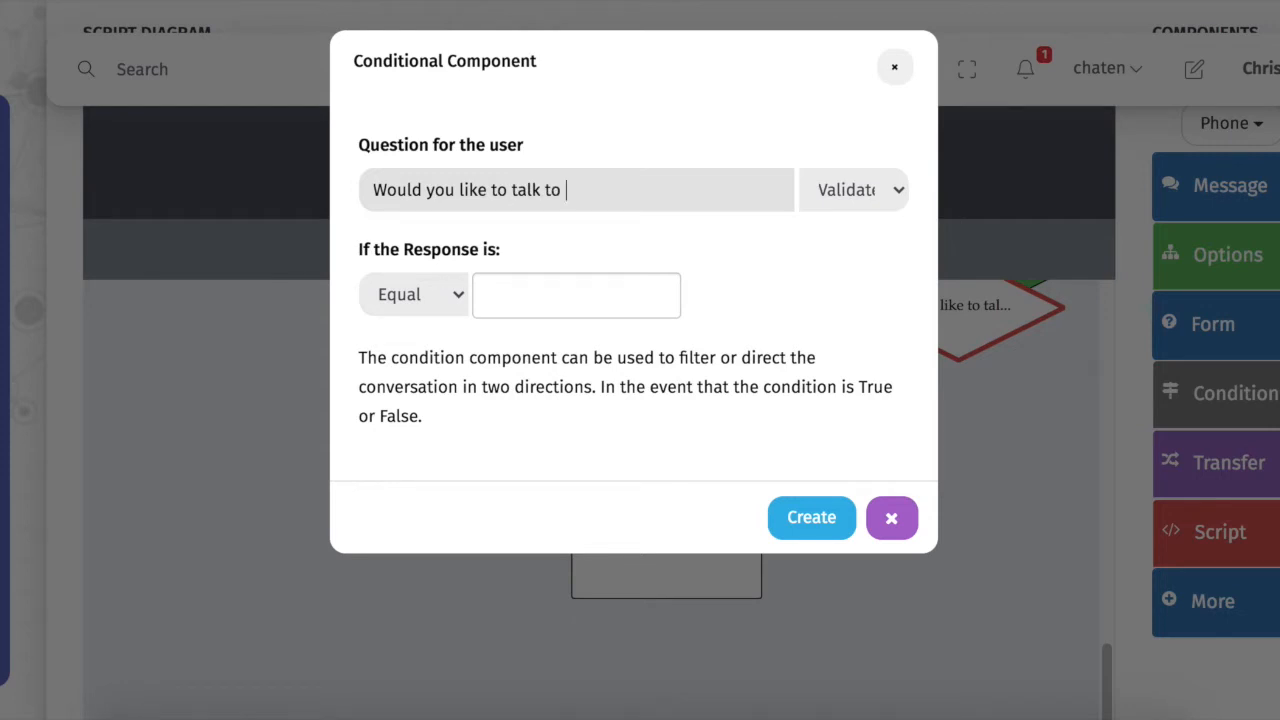
text( our bot?)
Make the condition check whether the response contains "no" or "not", and create the conditional component.
click(424, 295)
click(420, 386)
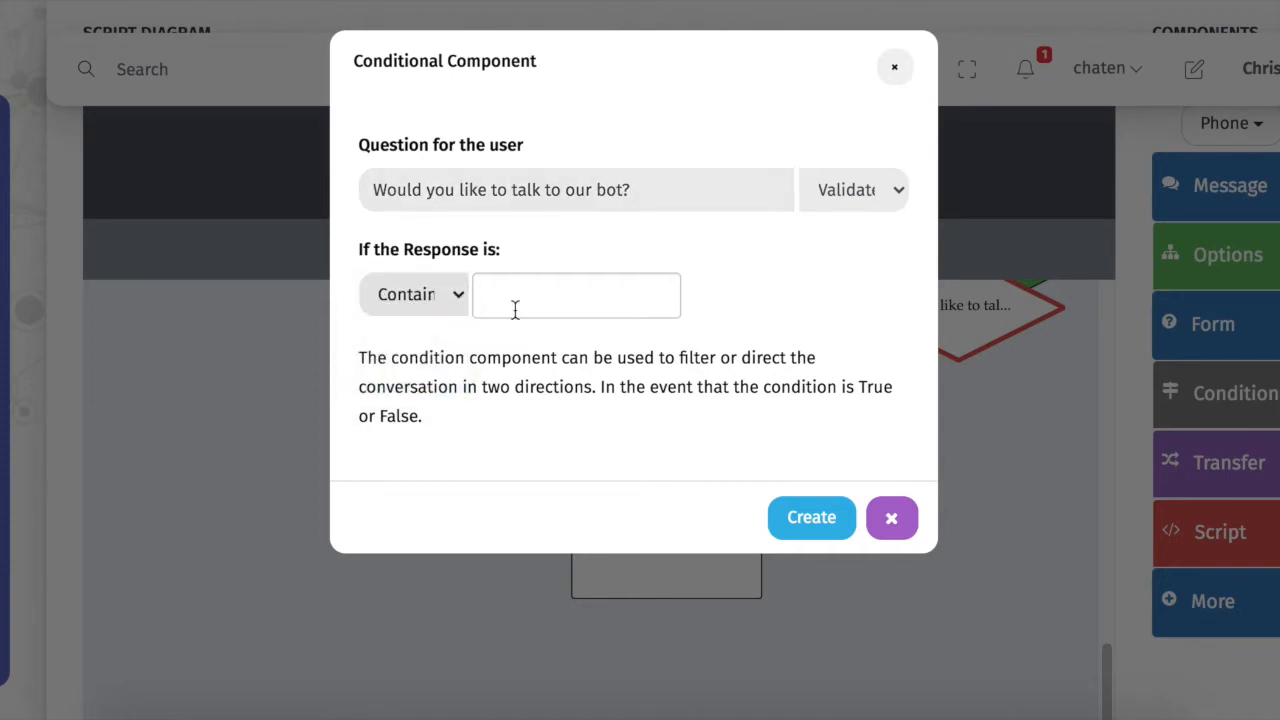
click(520, 299)
text(no)
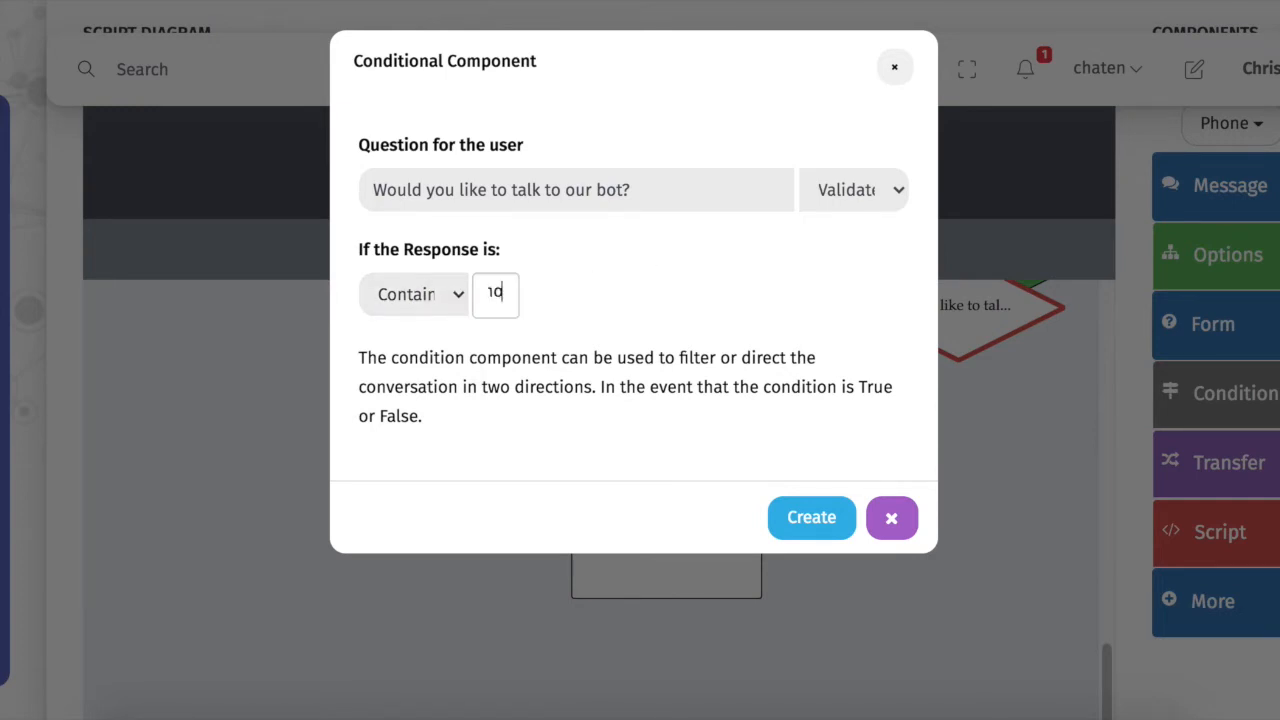
key(Return)
text(,not)
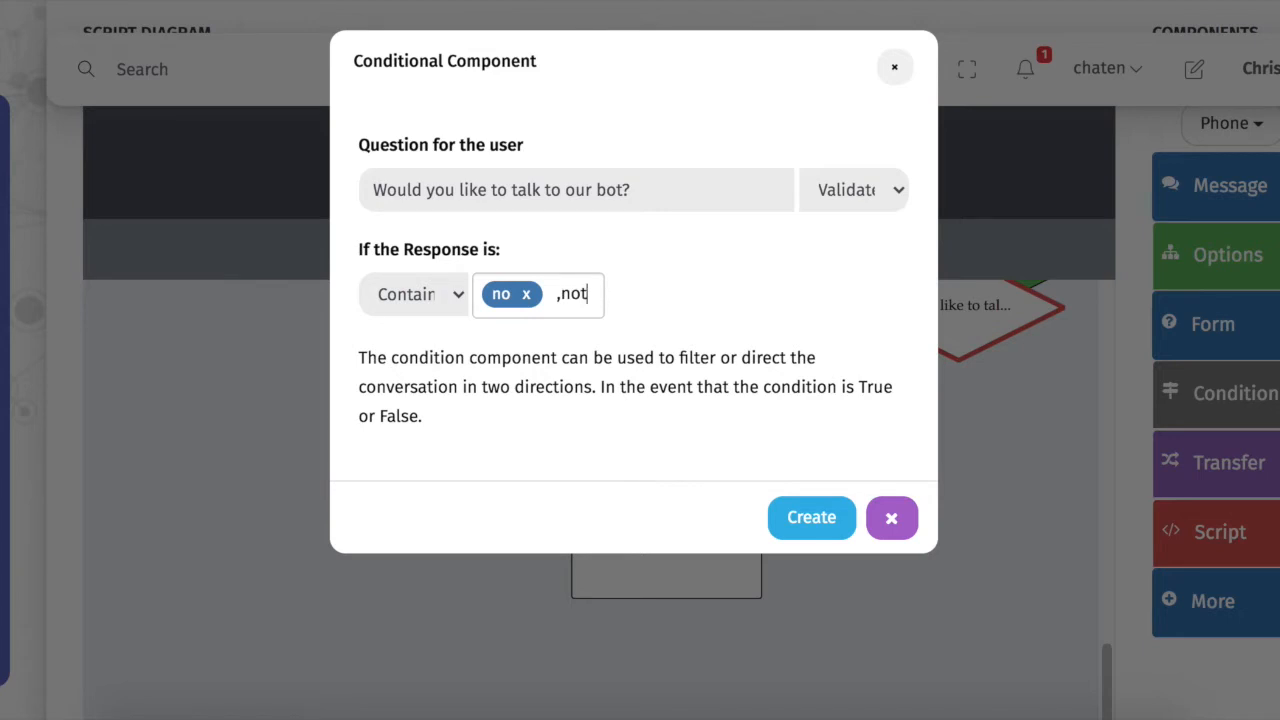
key(Return)
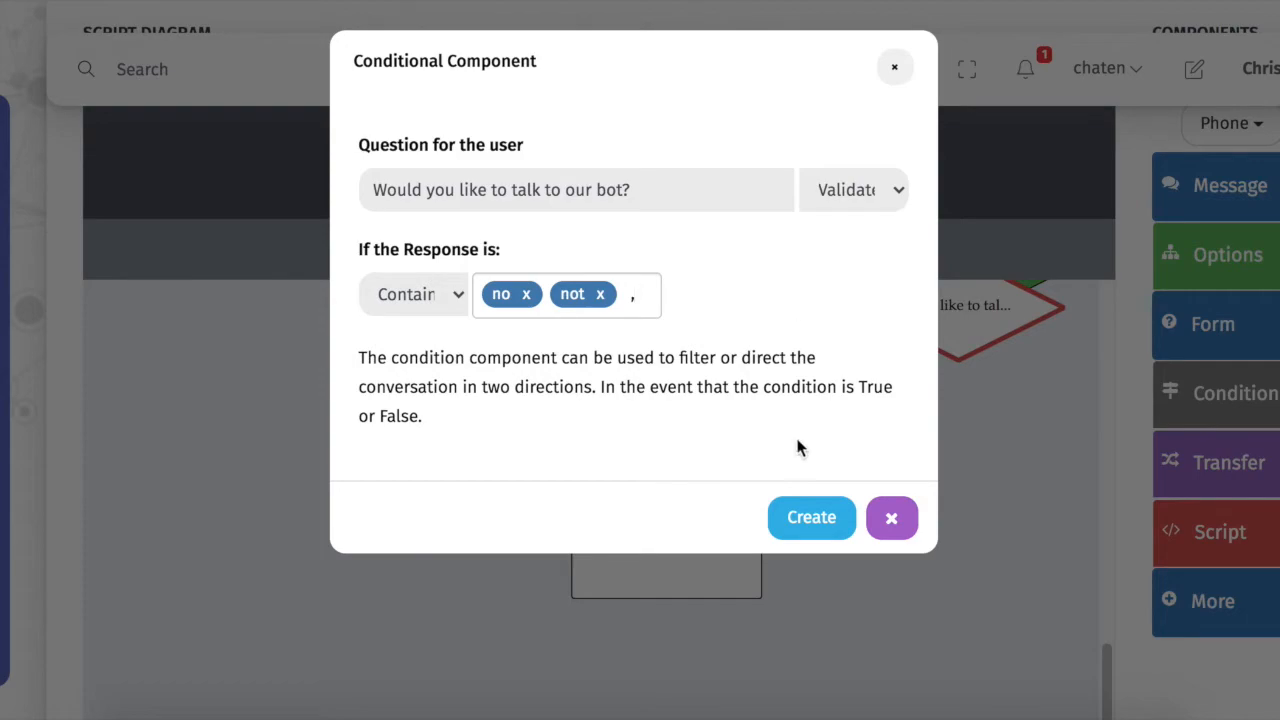
click(806, 517)
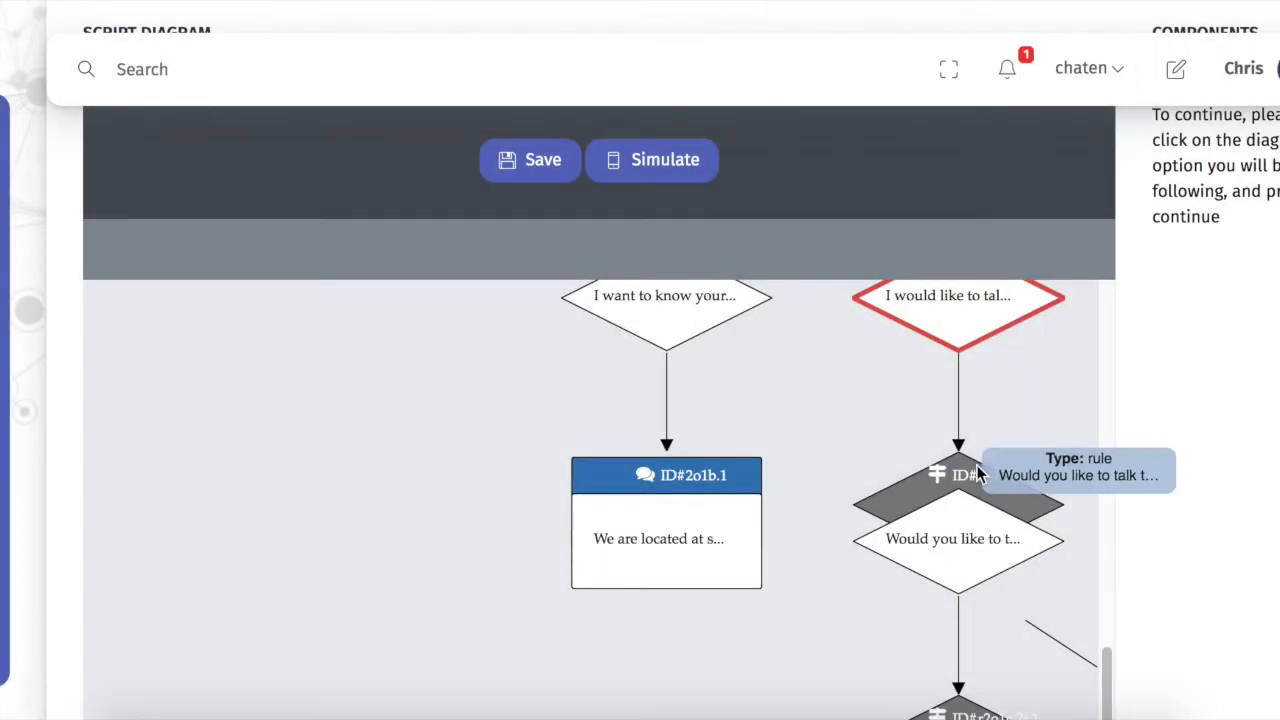
Continue the condition's True branch with a transfer component using the Telephone service and the suggested phone number.
scroll(957, 414, down, 5)
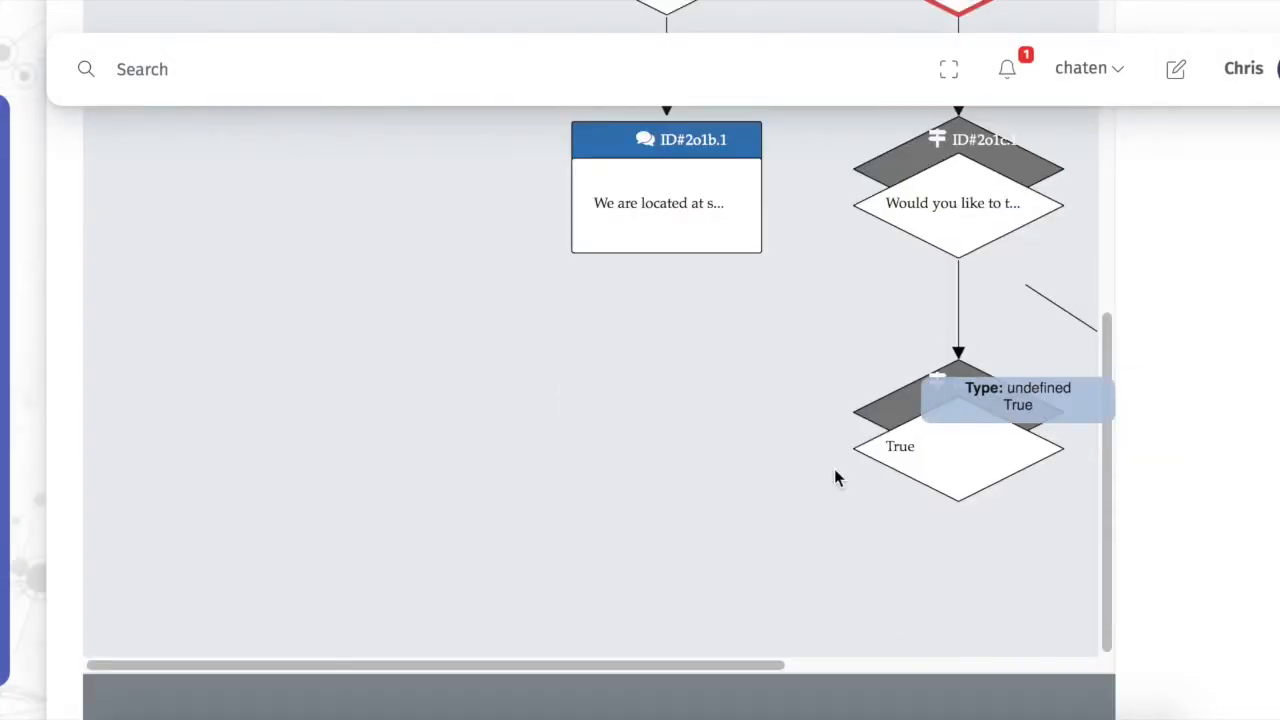
drag(749, 663, 1024, 666)
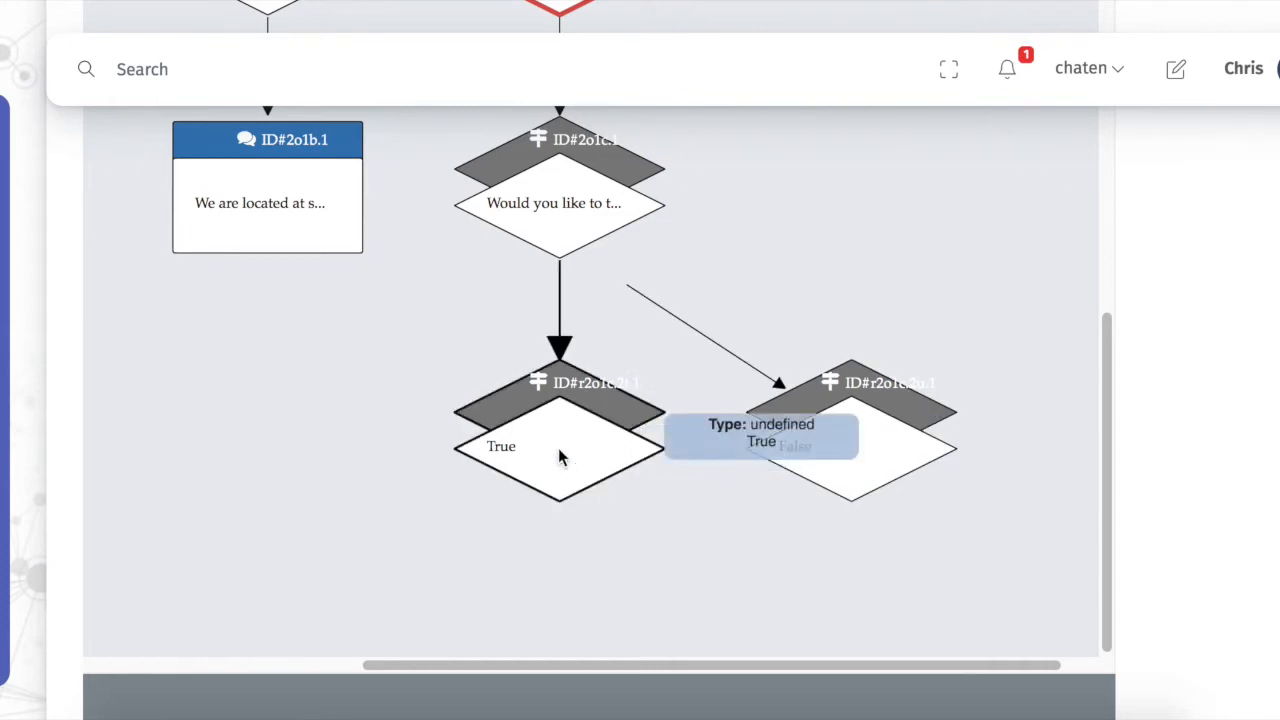
click(678, 450)
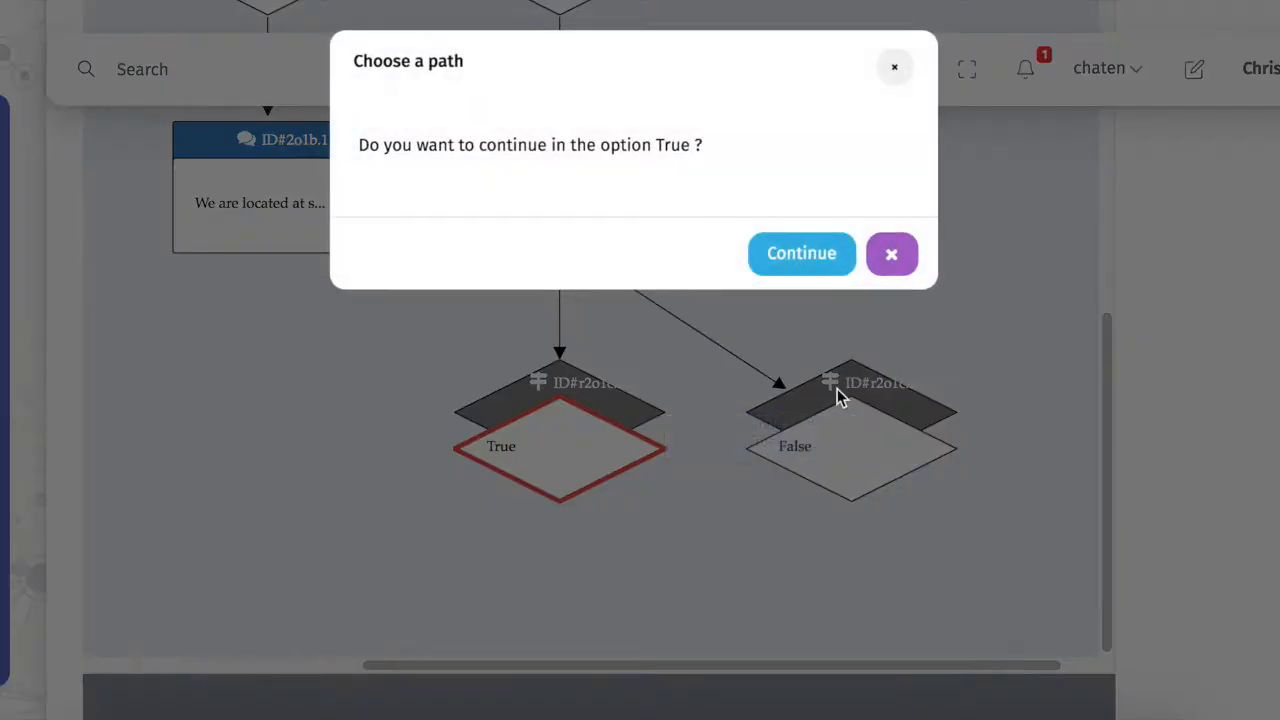
click(795, 257)
scroll(1201, 333, up, 5)
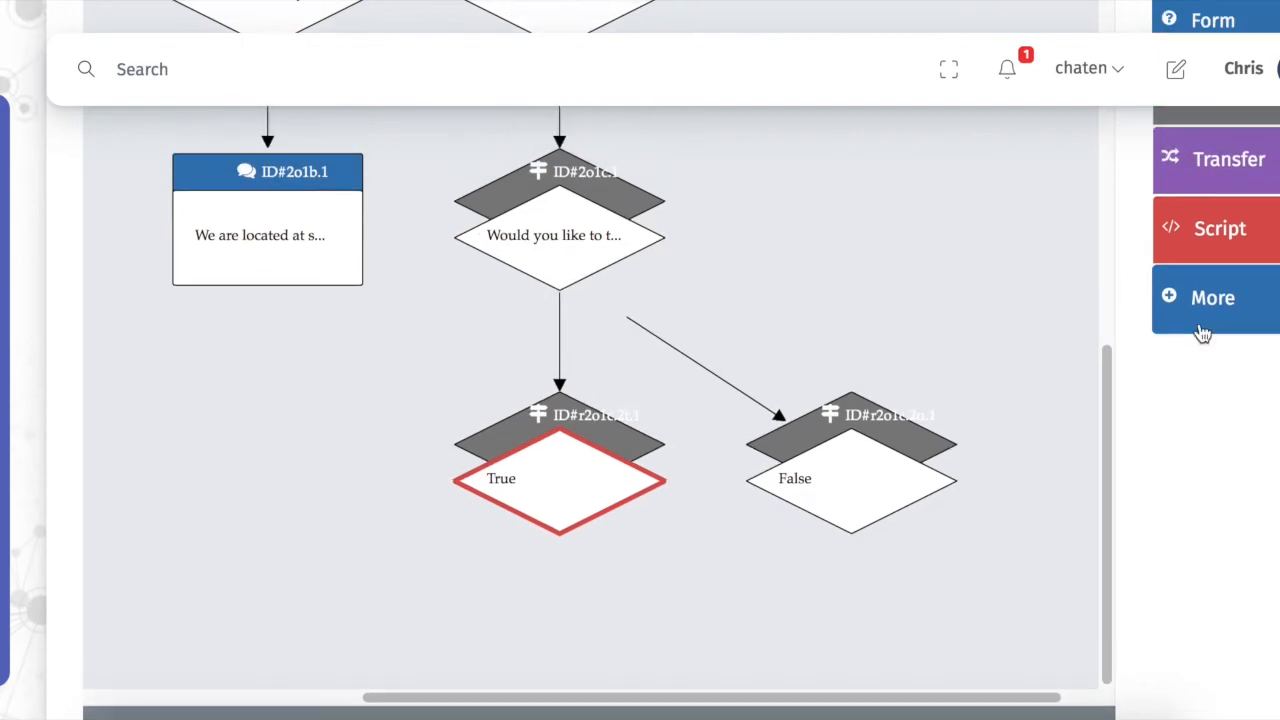
scroll(1201, 333, up, 1)
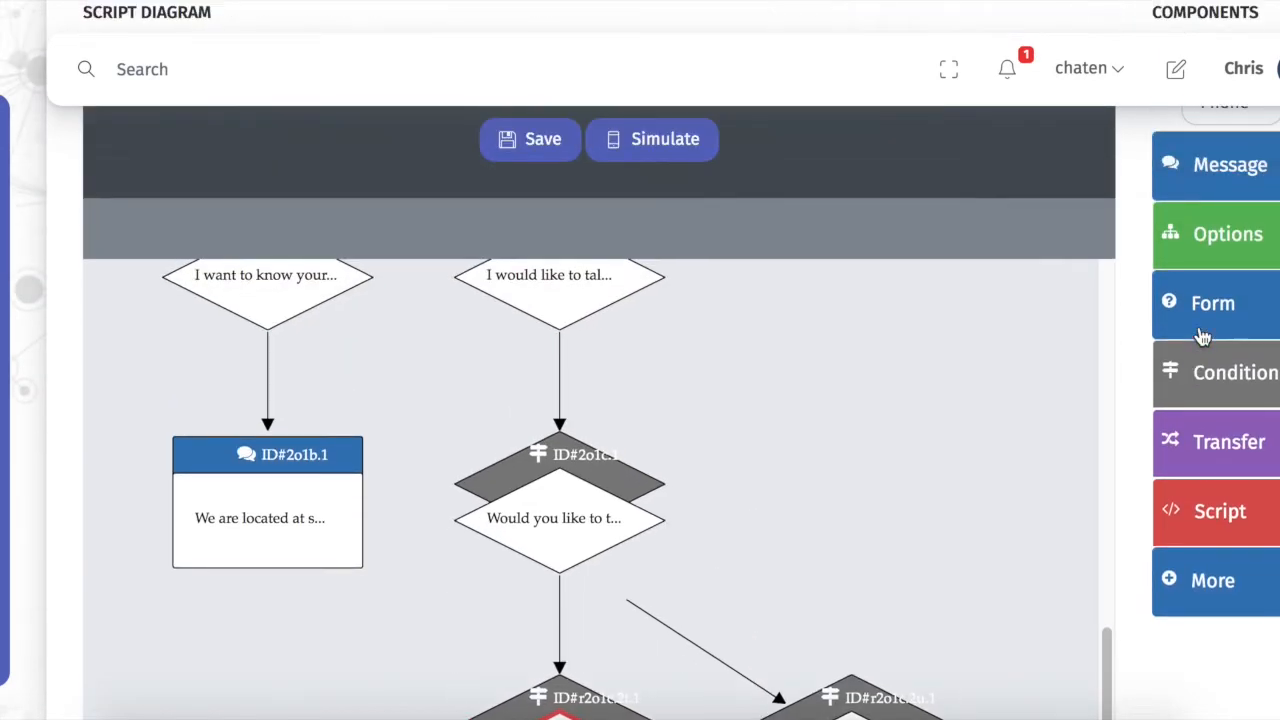
click(1240, 462)
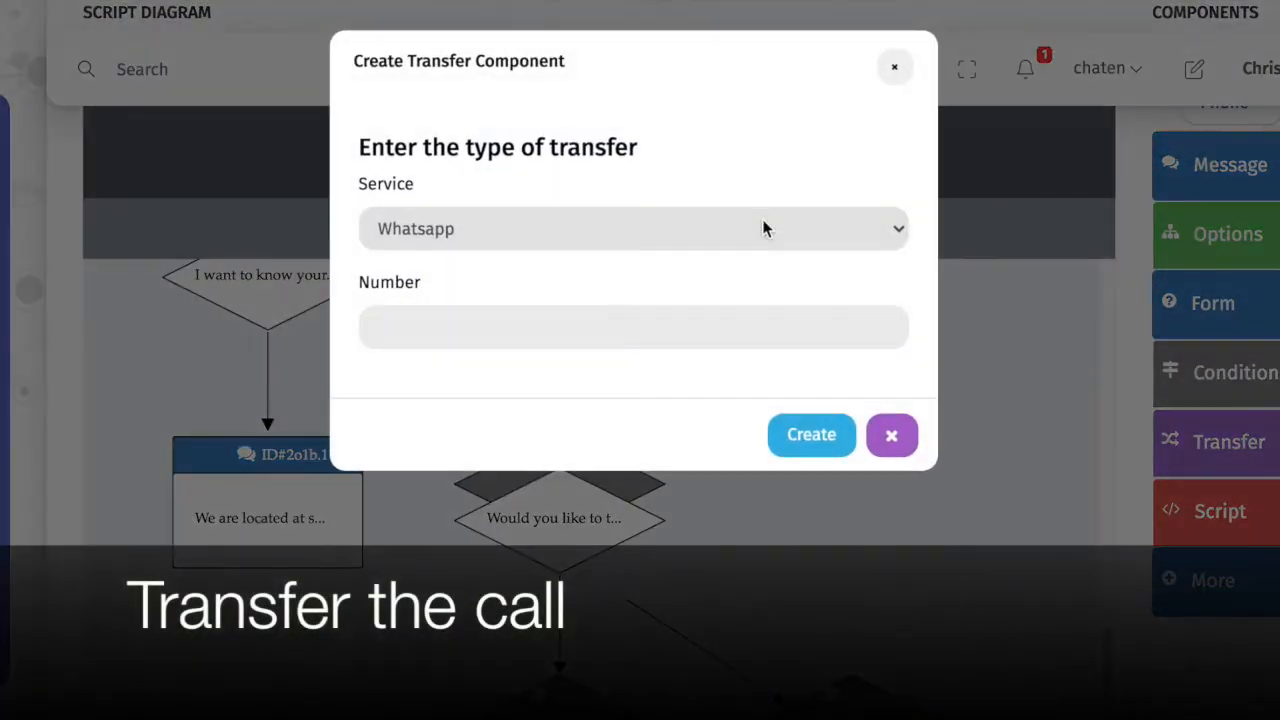
click(530, 233)
click(514, 273)
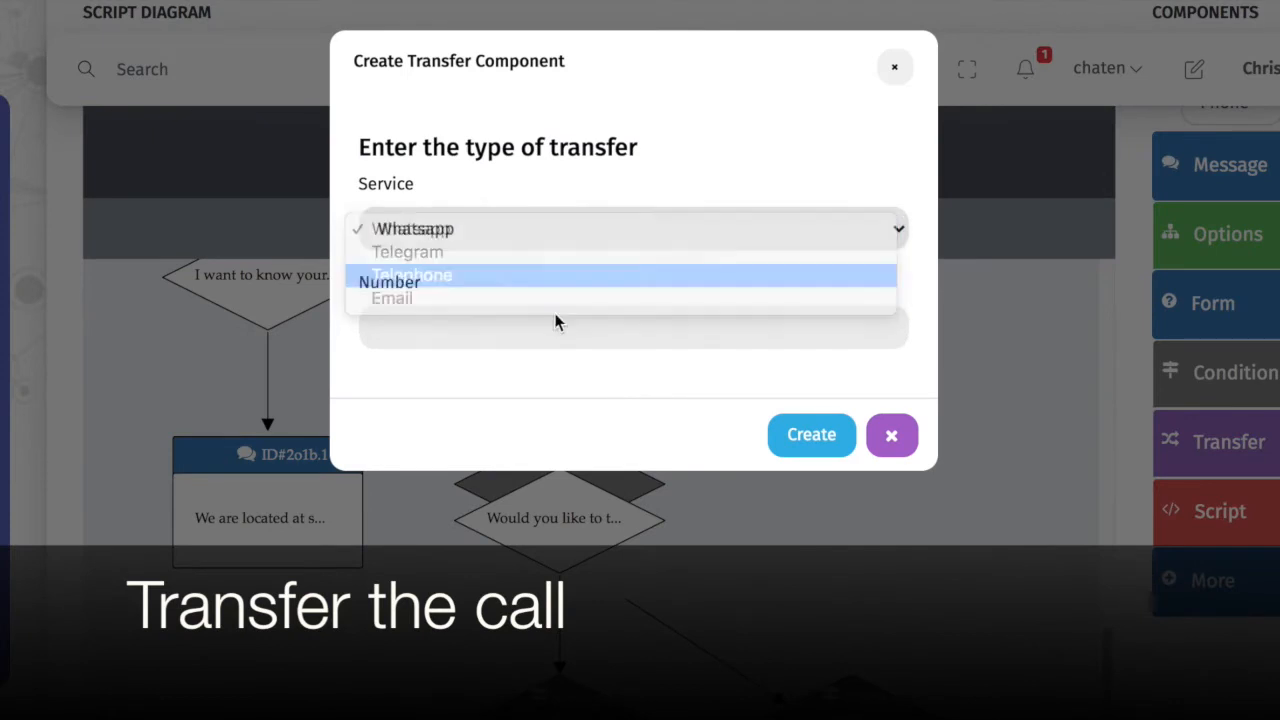
click(566, 330)
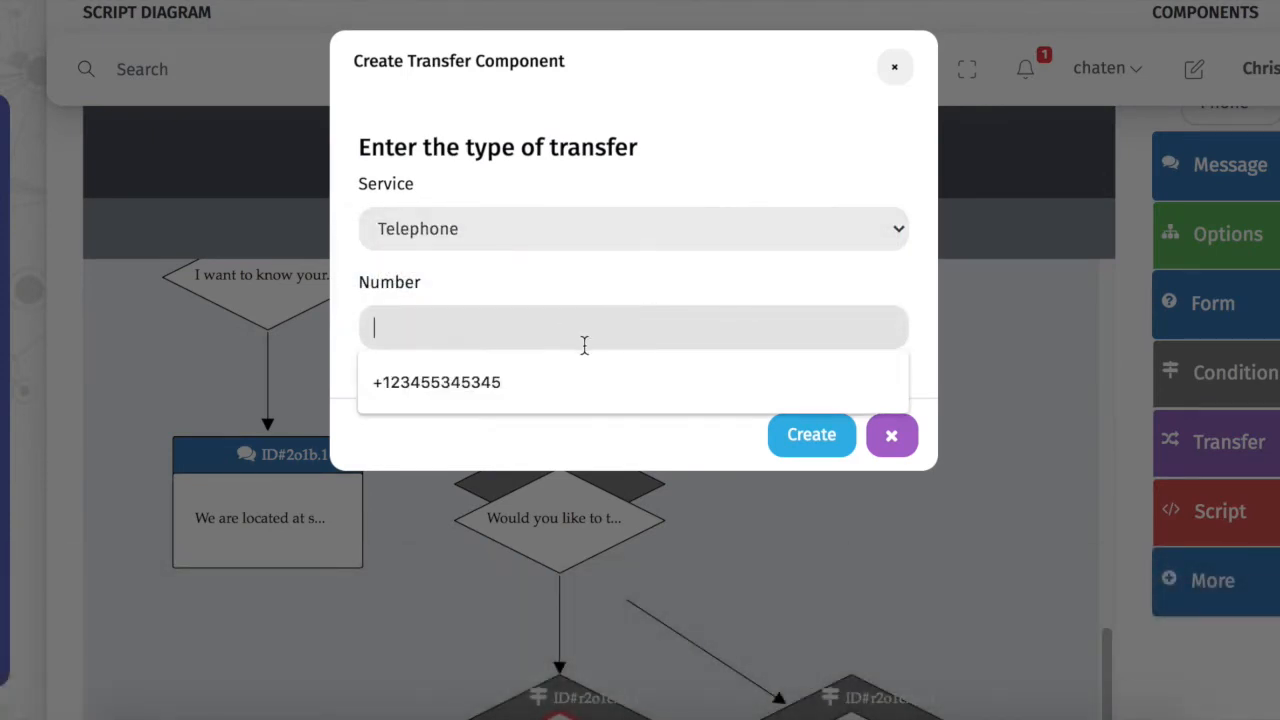
click(583, 378)
click(811, 434)
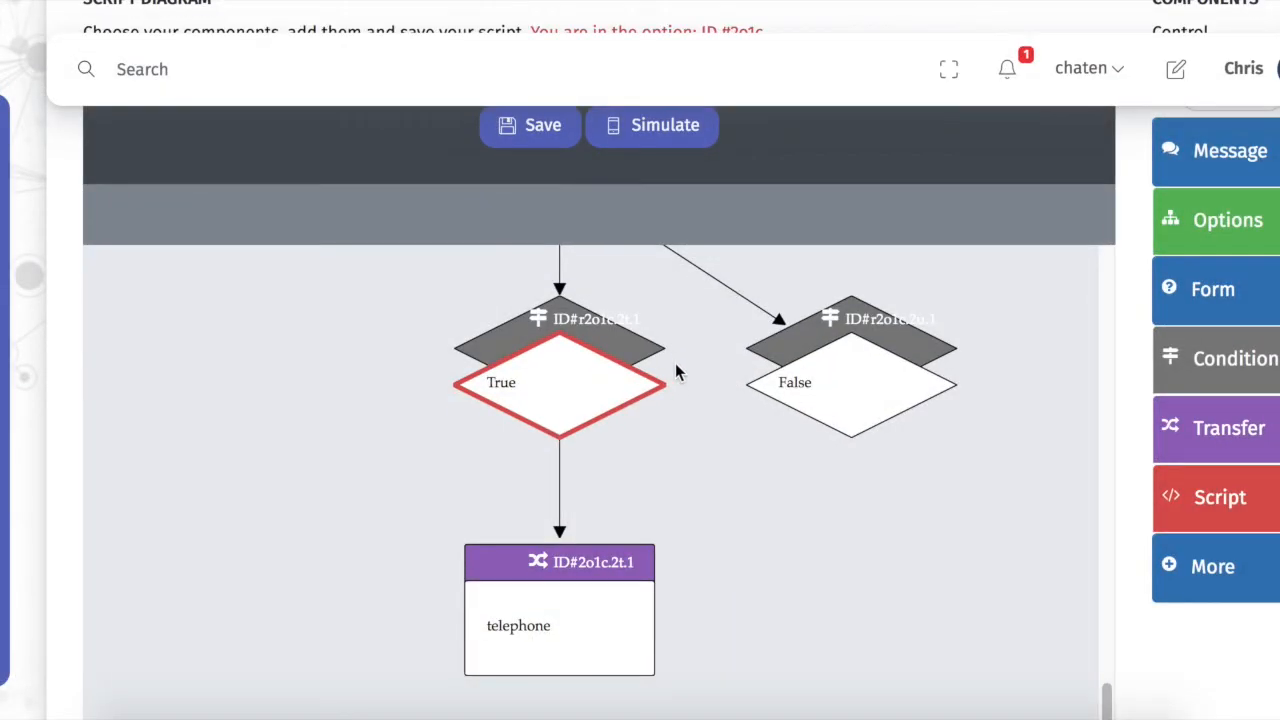
Continue the condition's False branch with a phonebot Responses component set to 3 attempts.
click(846, 403)
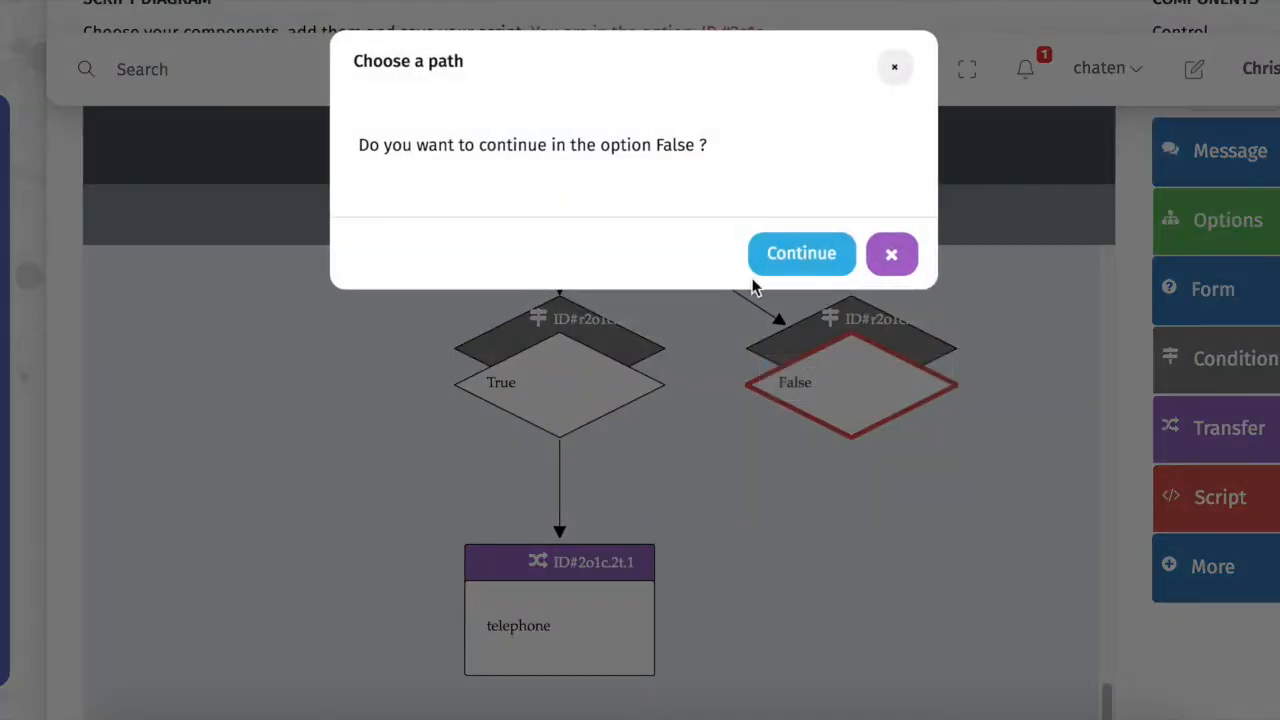
click(800, 260)
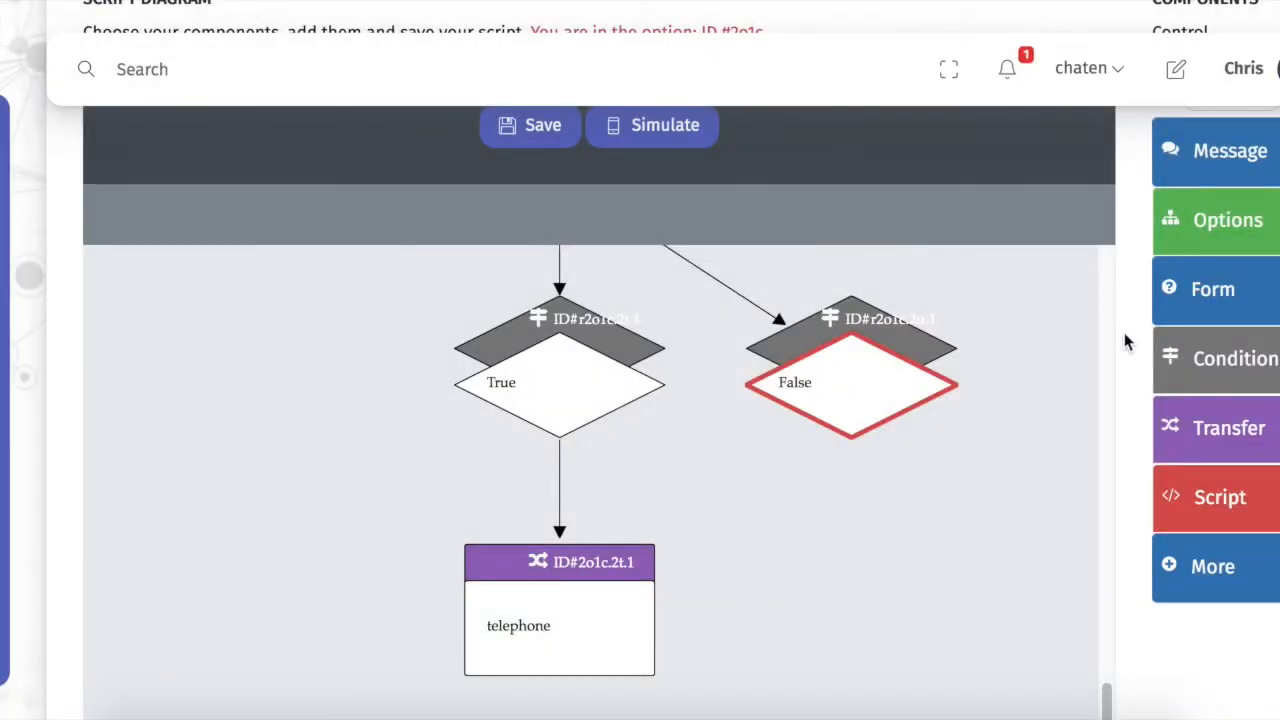
scroll(1180, 357, down, 2)
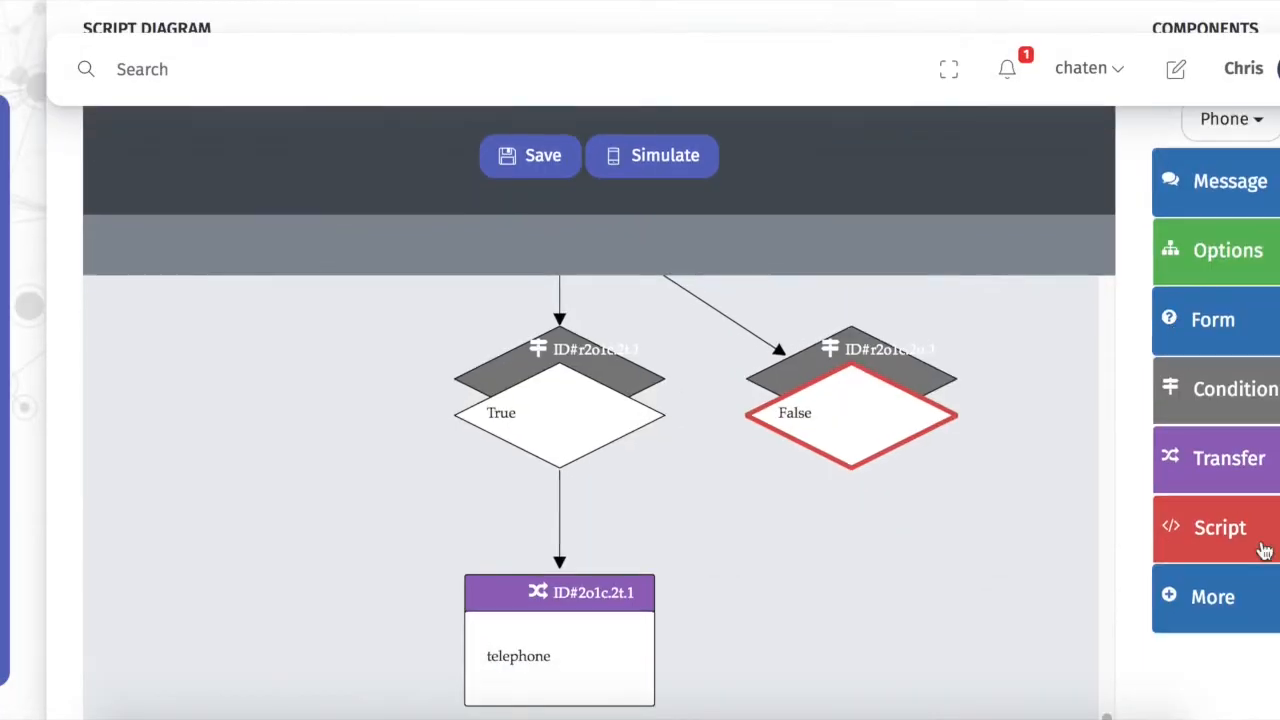
click(1272, 606)
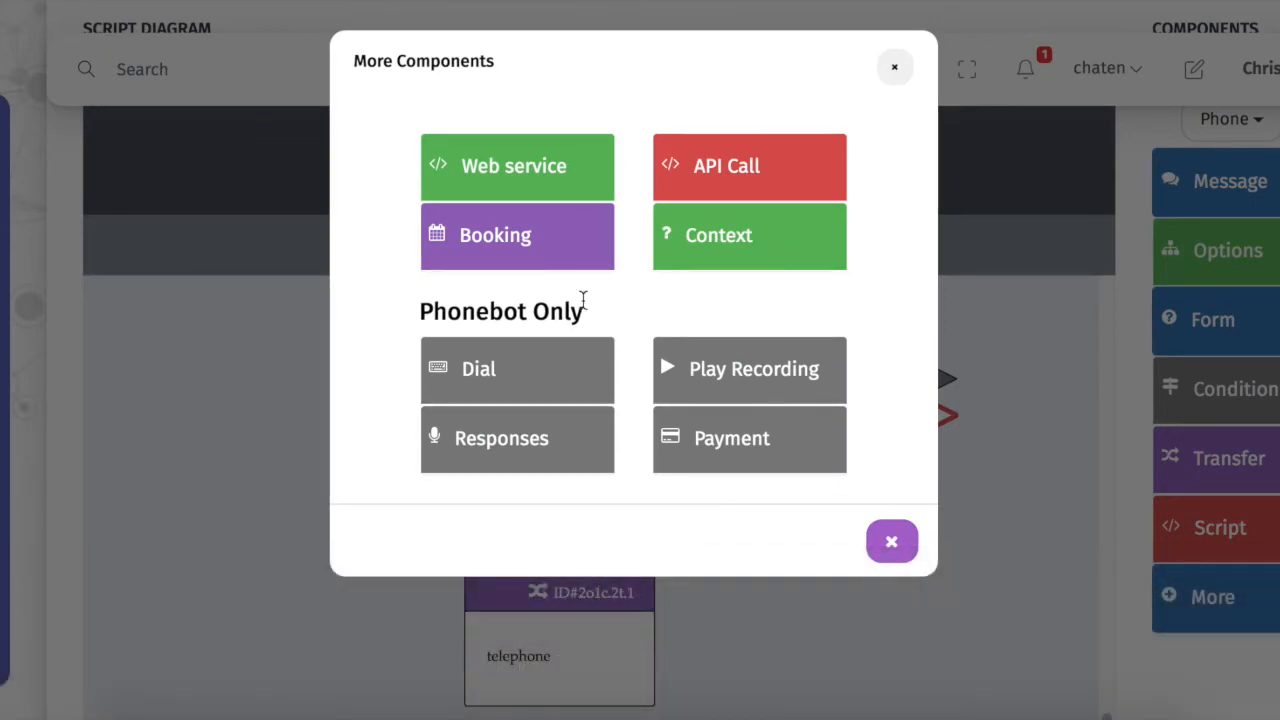
click(541, 444)
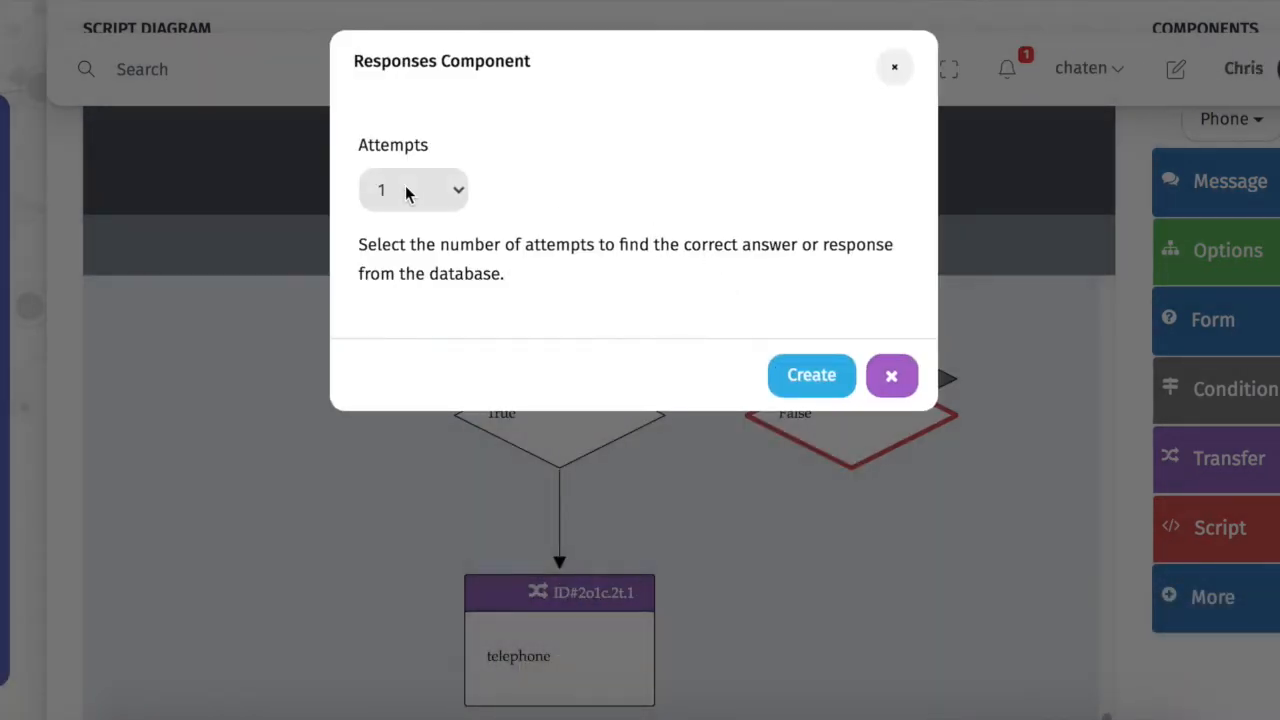
click(406, 193)
click(400, 236)
click(810, 374)
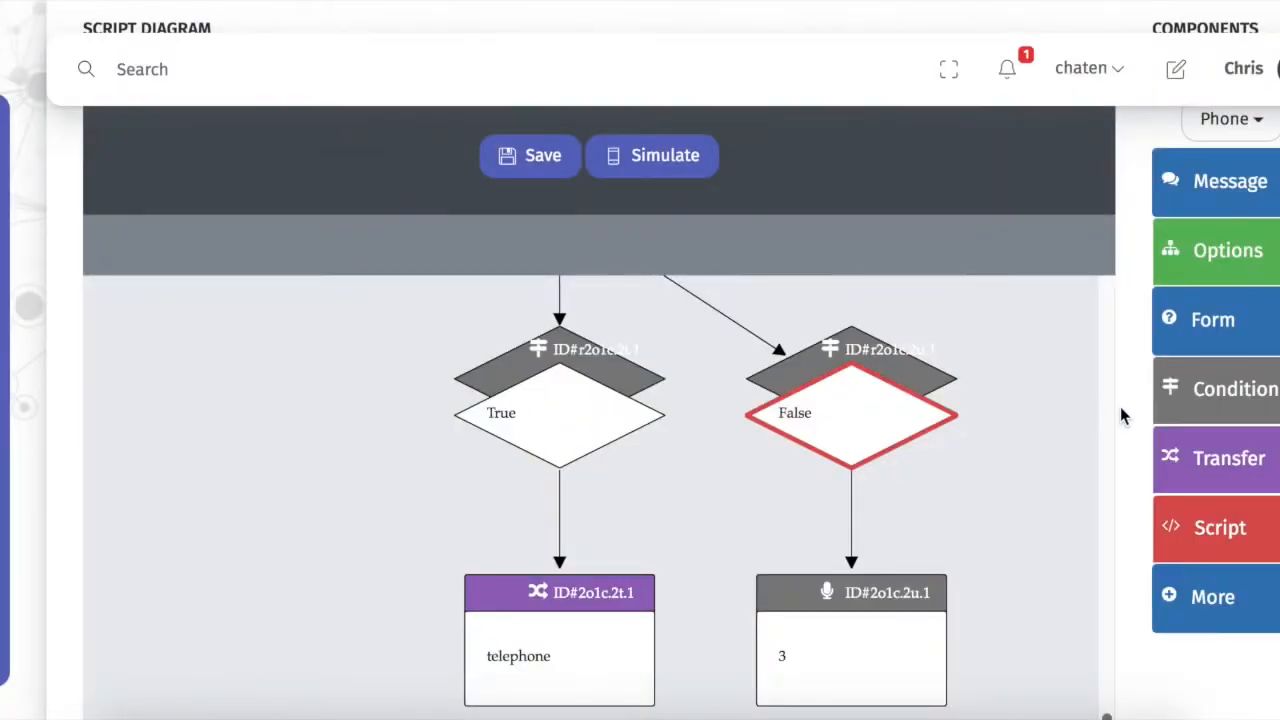
Examine the phonebot-only Dial, Play Recording and Payment components without adding any of them to the script.
scroll(1118, 415, down, 1)
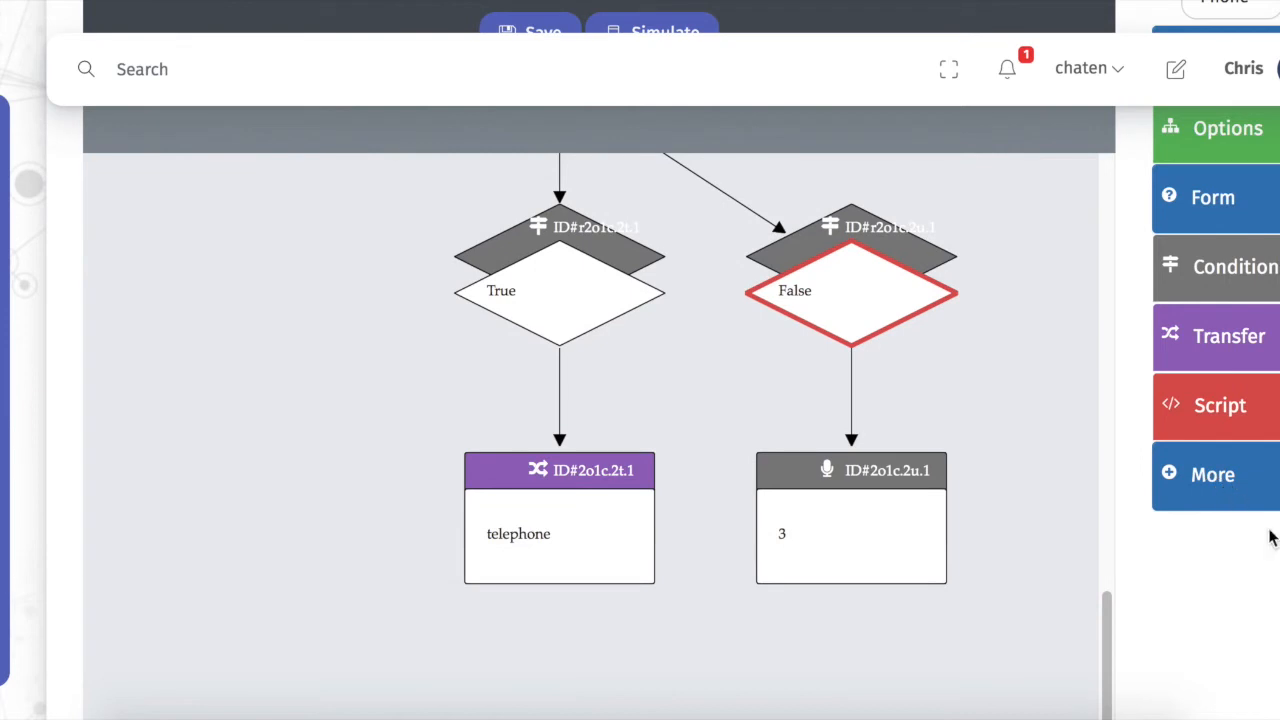
click(1222, 492)
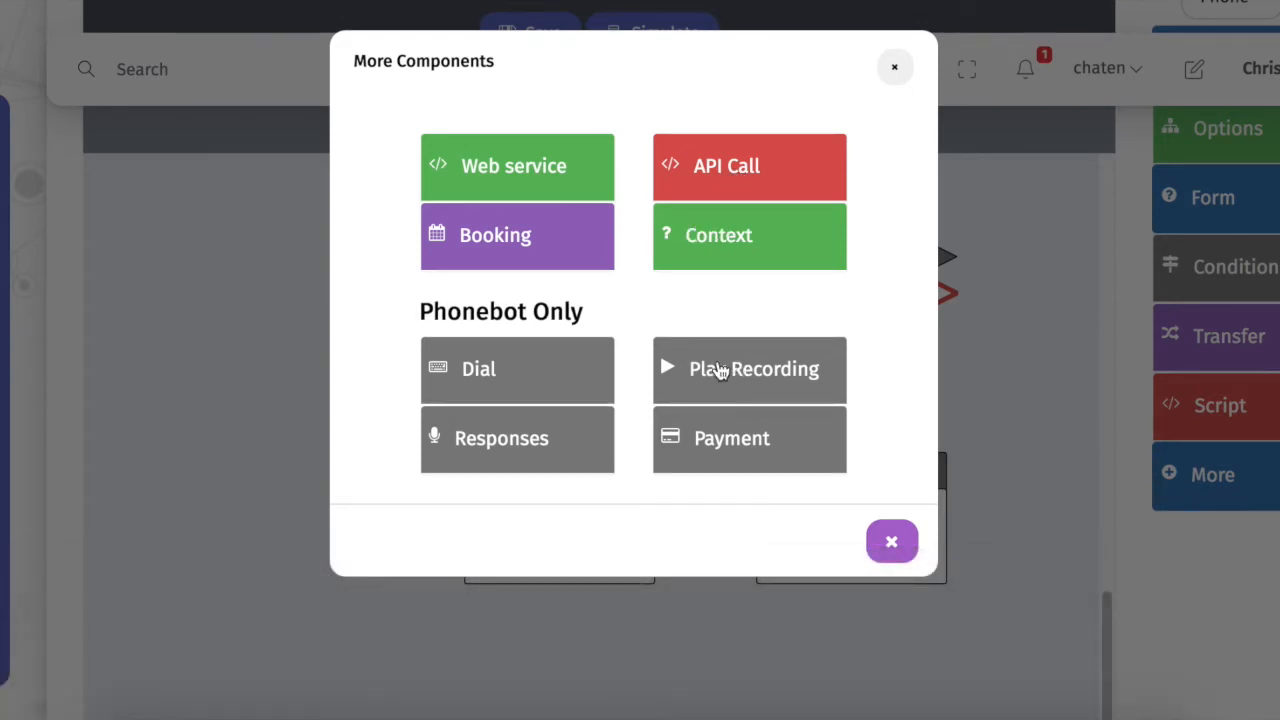
click(560, 368)
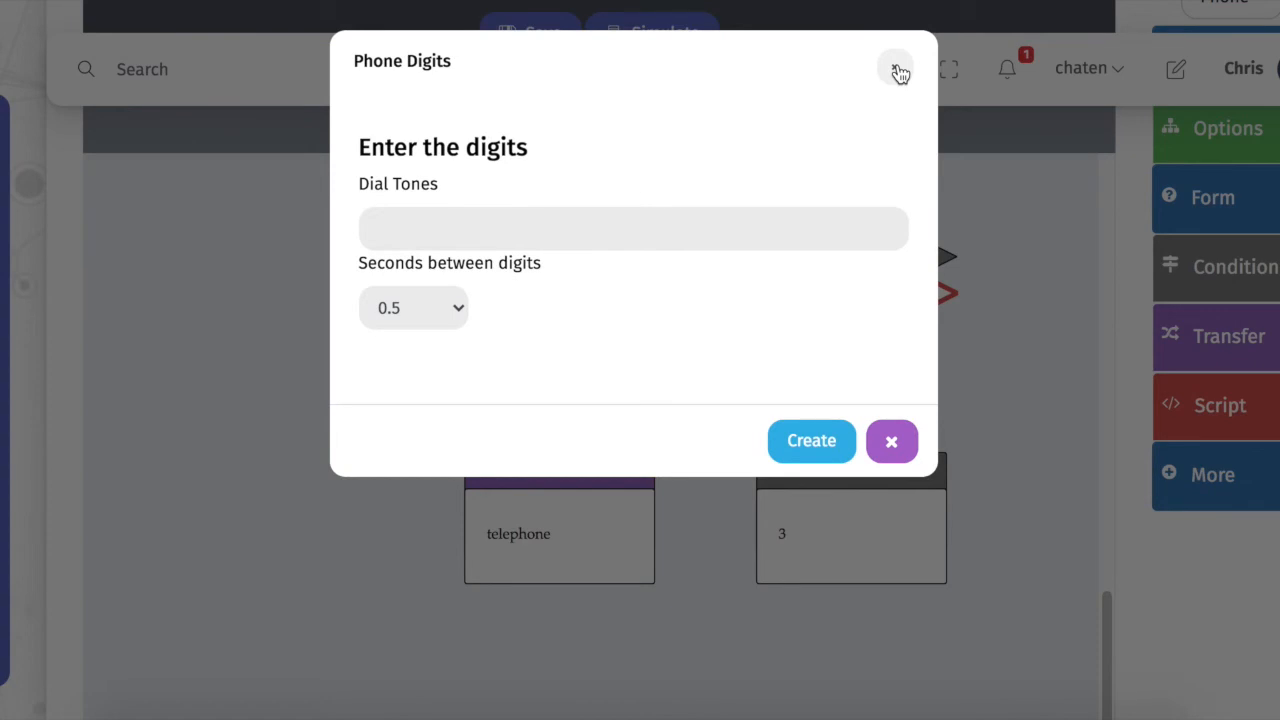
click(897, 70)
click(1211, 494)
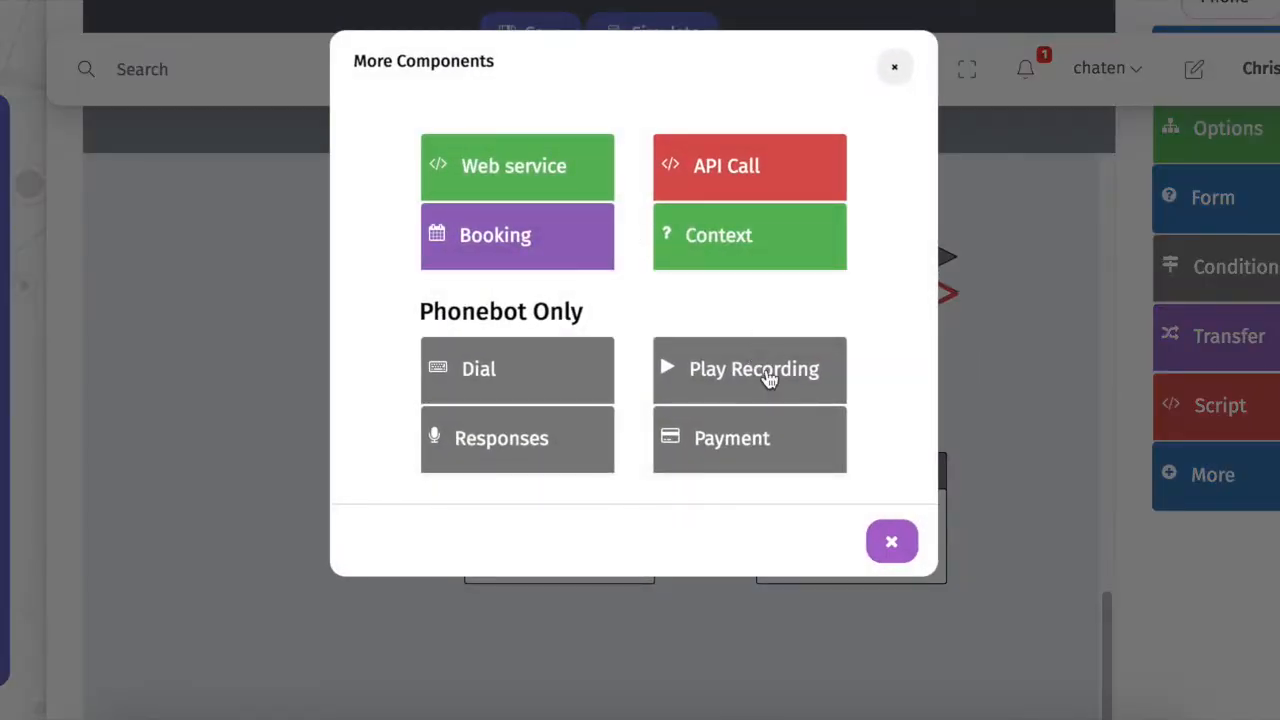
click(768, 378)
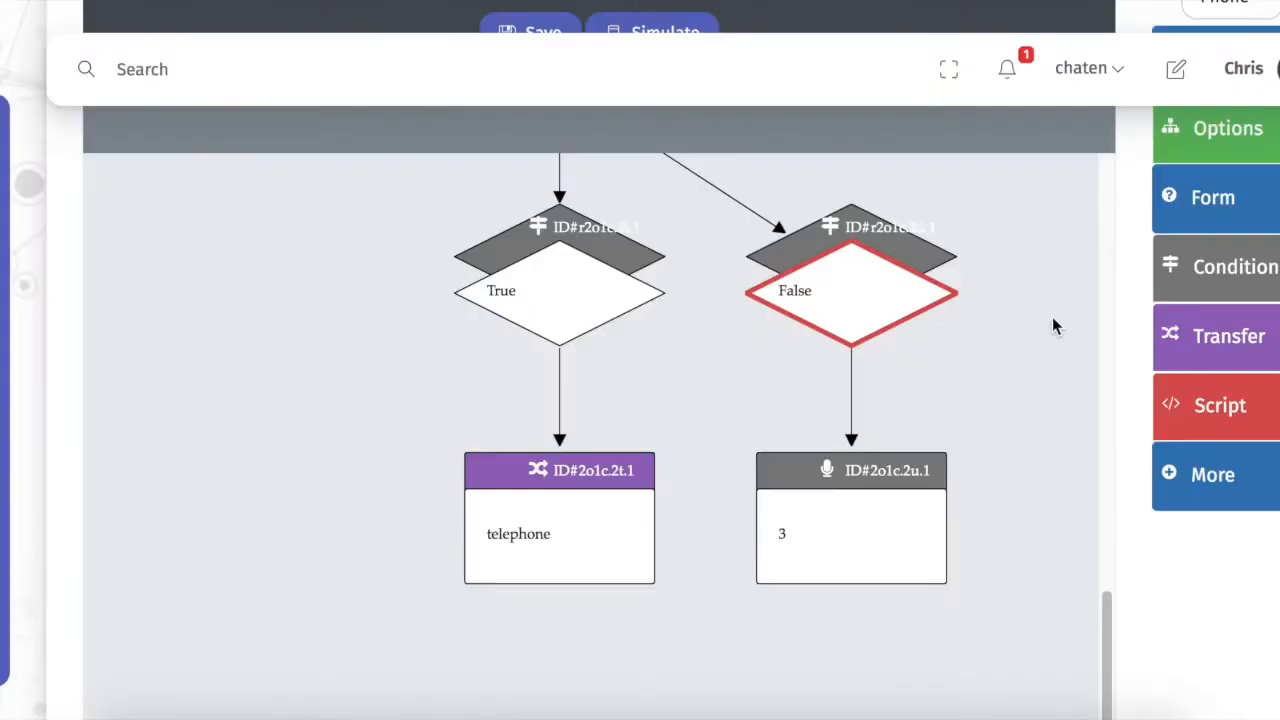
click(1214, 480)
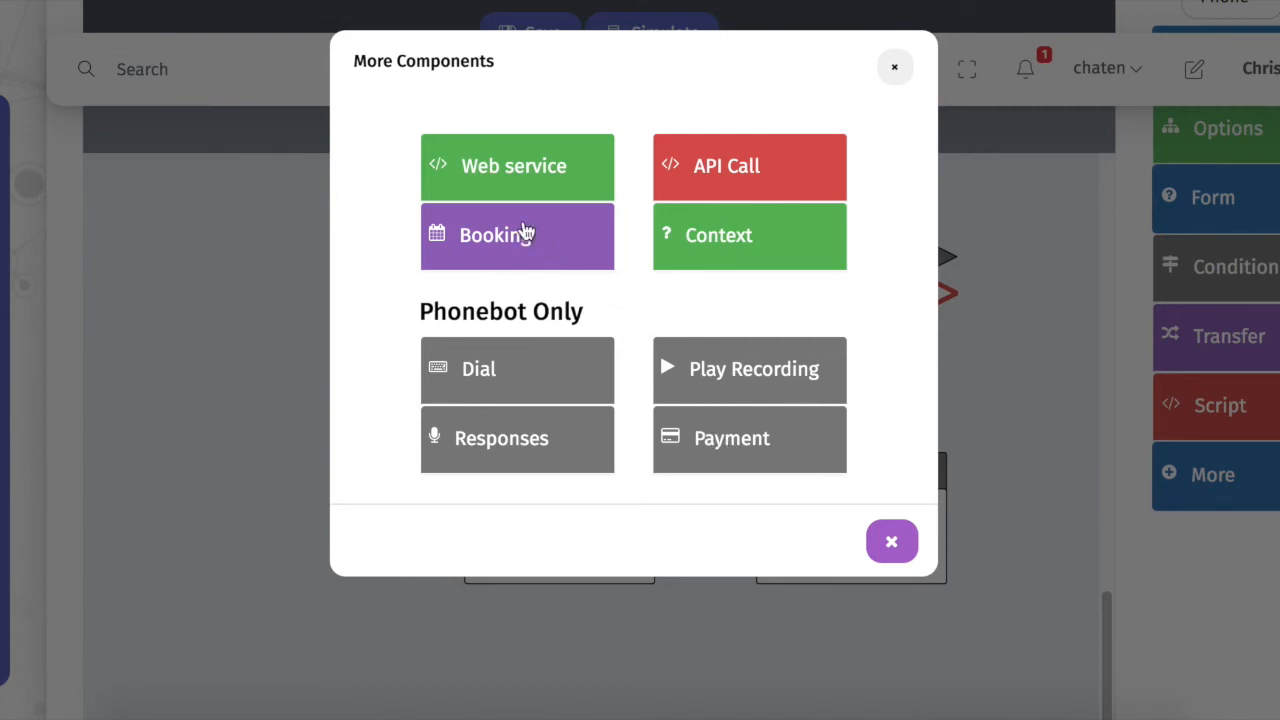
click(721, 465)
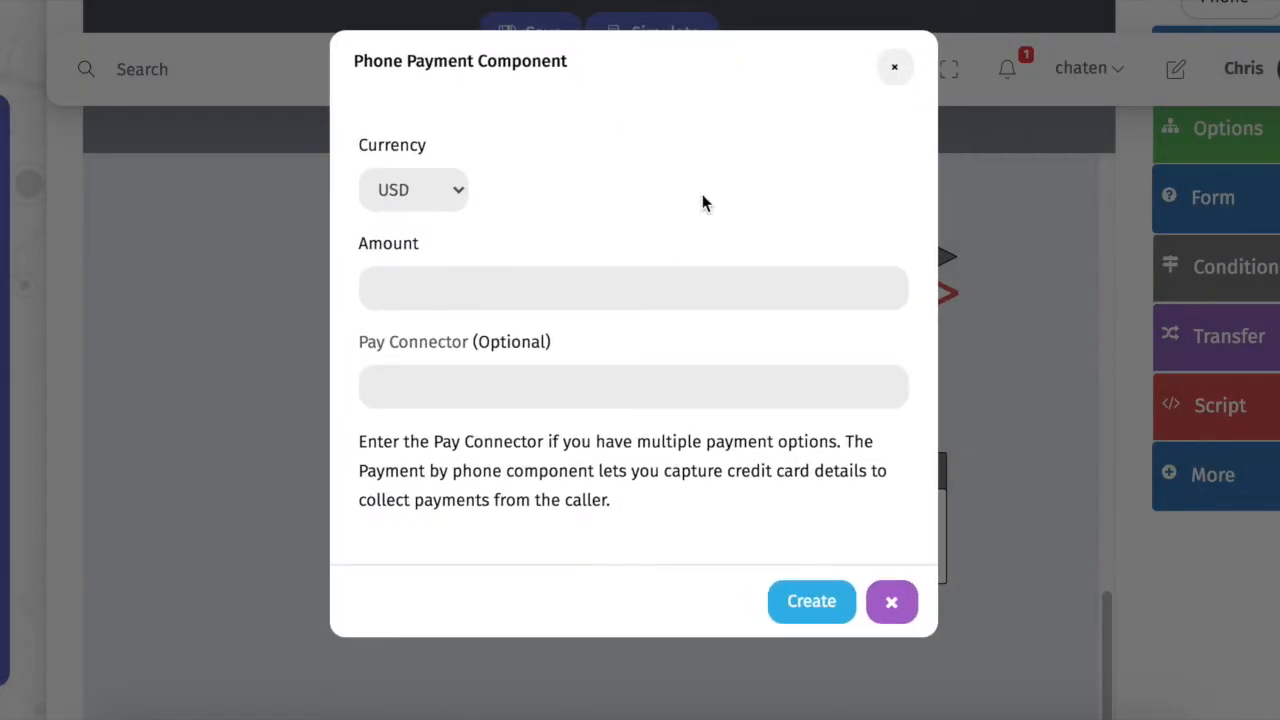
click(891, 67)
Save the phone bot script.
scroll(1143, 271, up, 3)
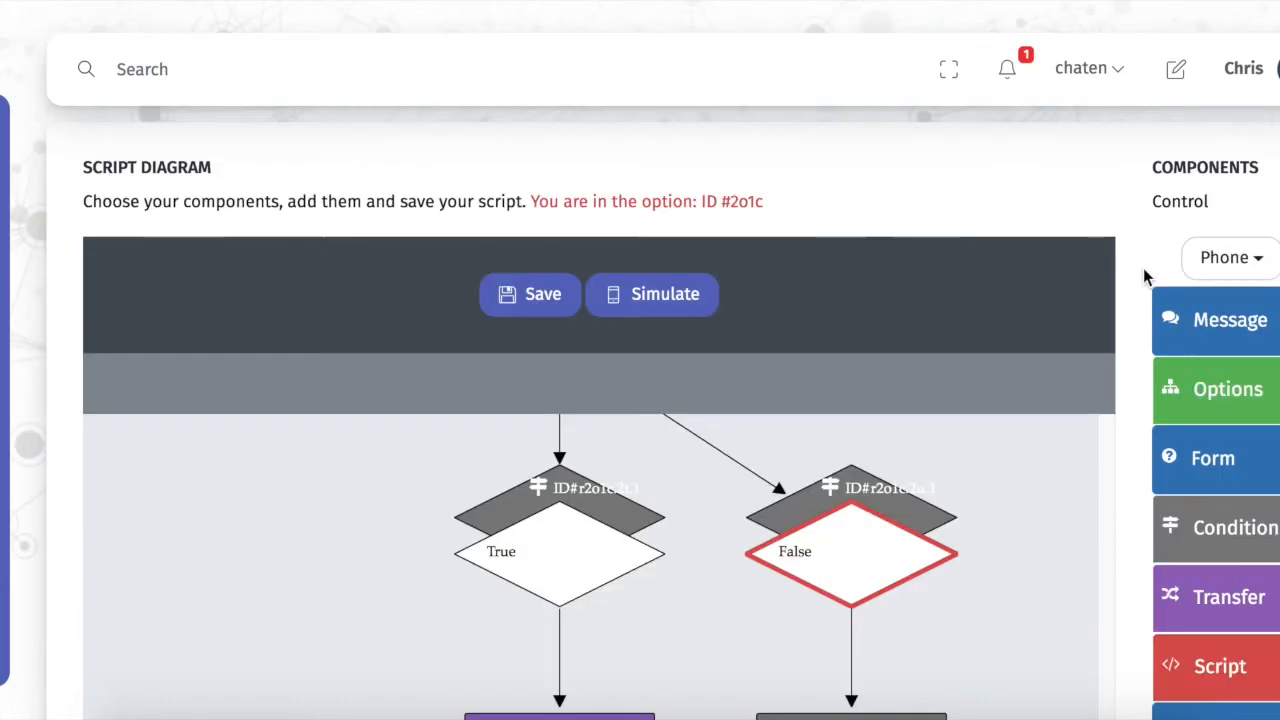
click(528, 300)
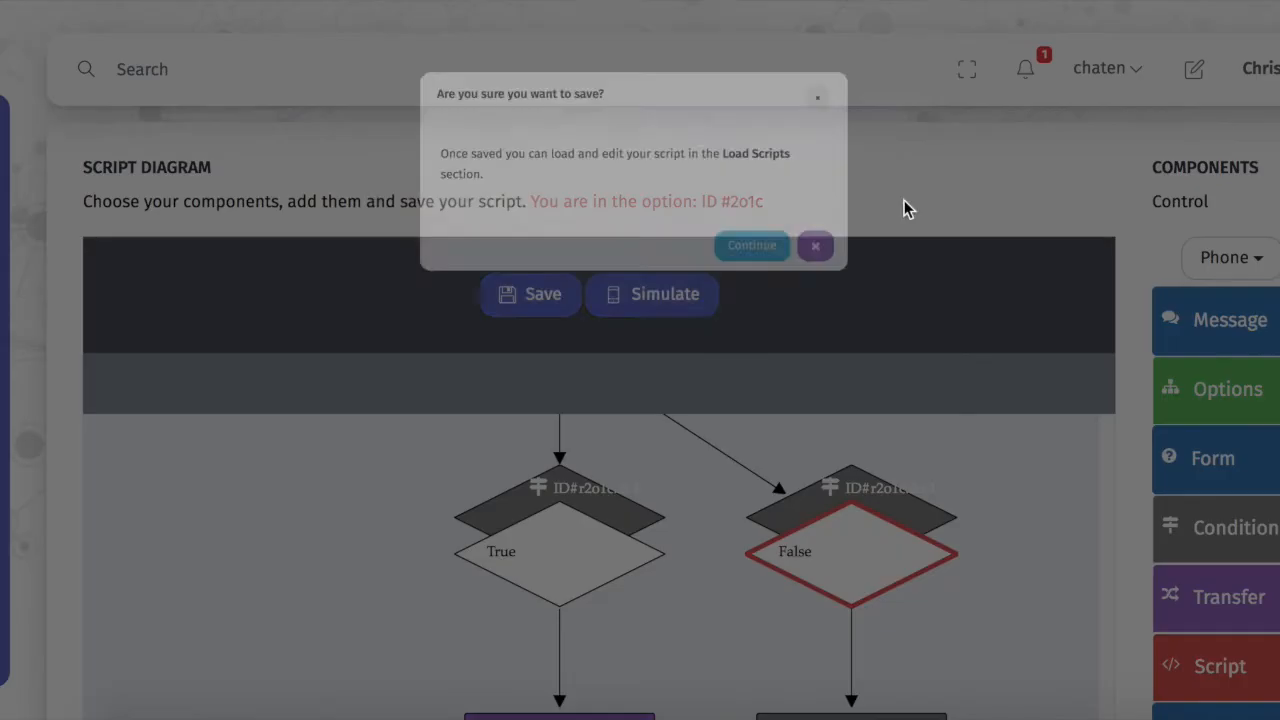
click(801, 277)
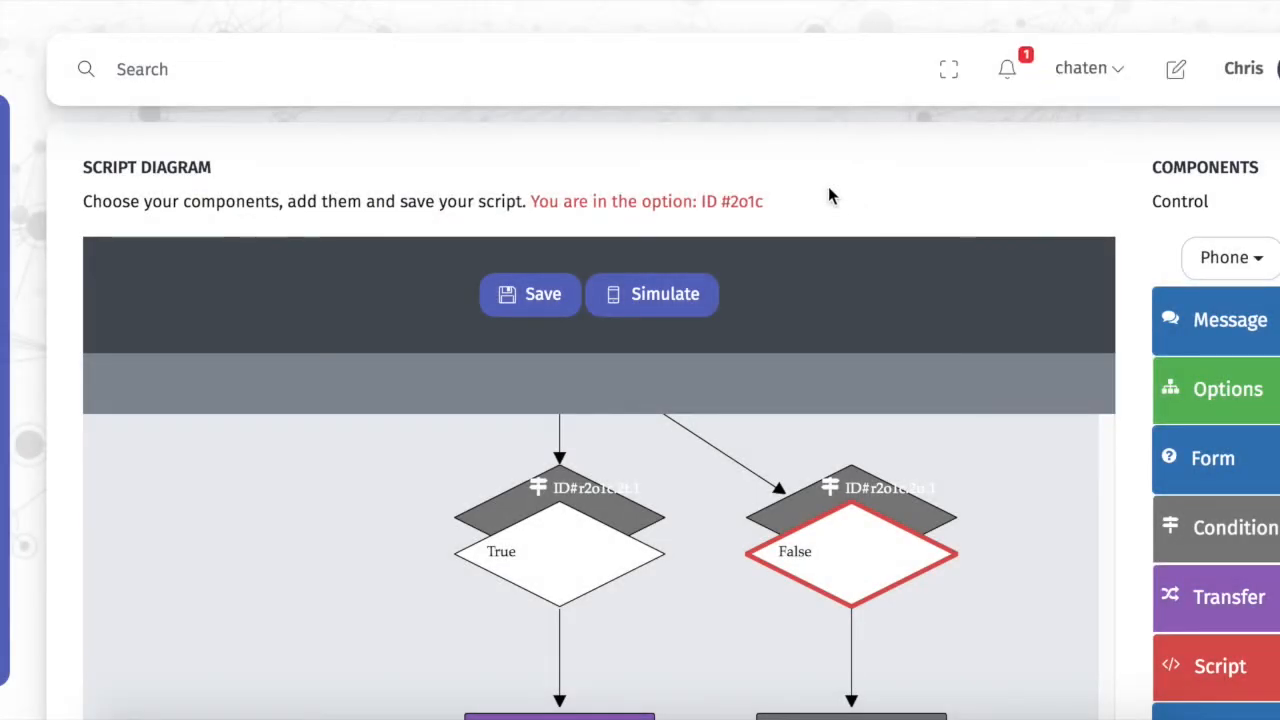
Open the PhoneBot test page and bring up its phone script test section.
click(5, 212)
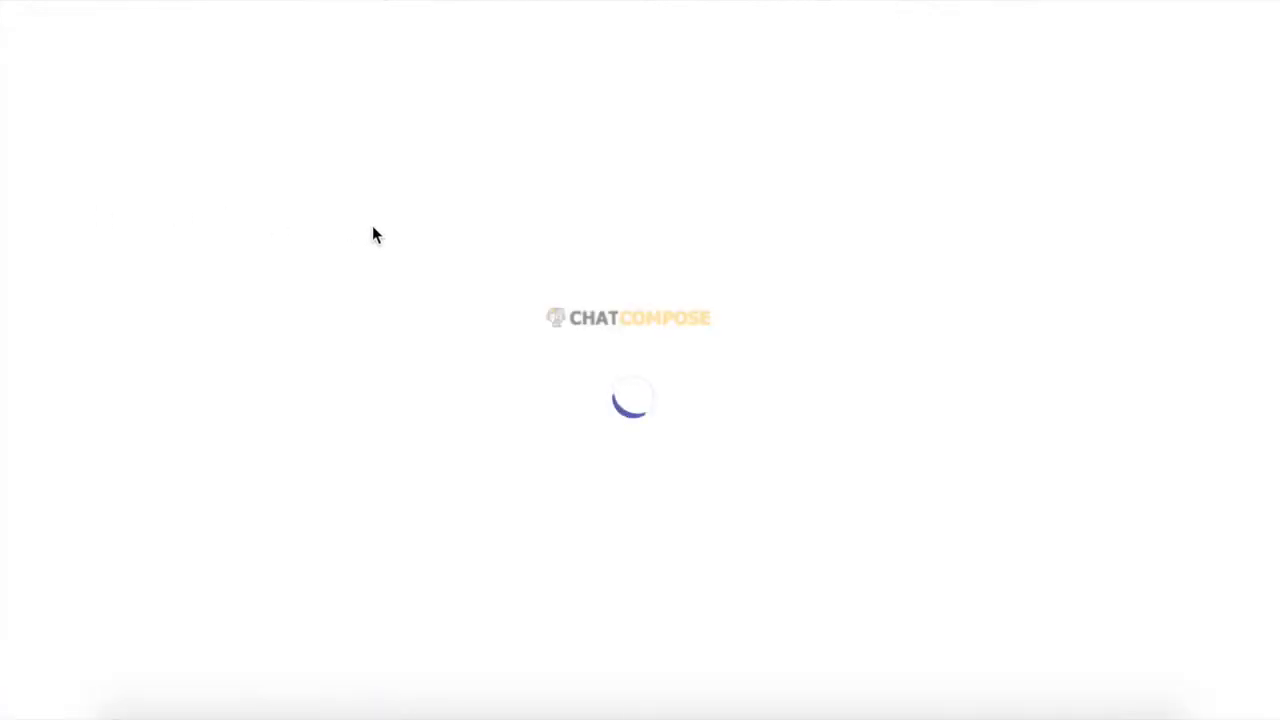
scroll(205, 200, up, 5)
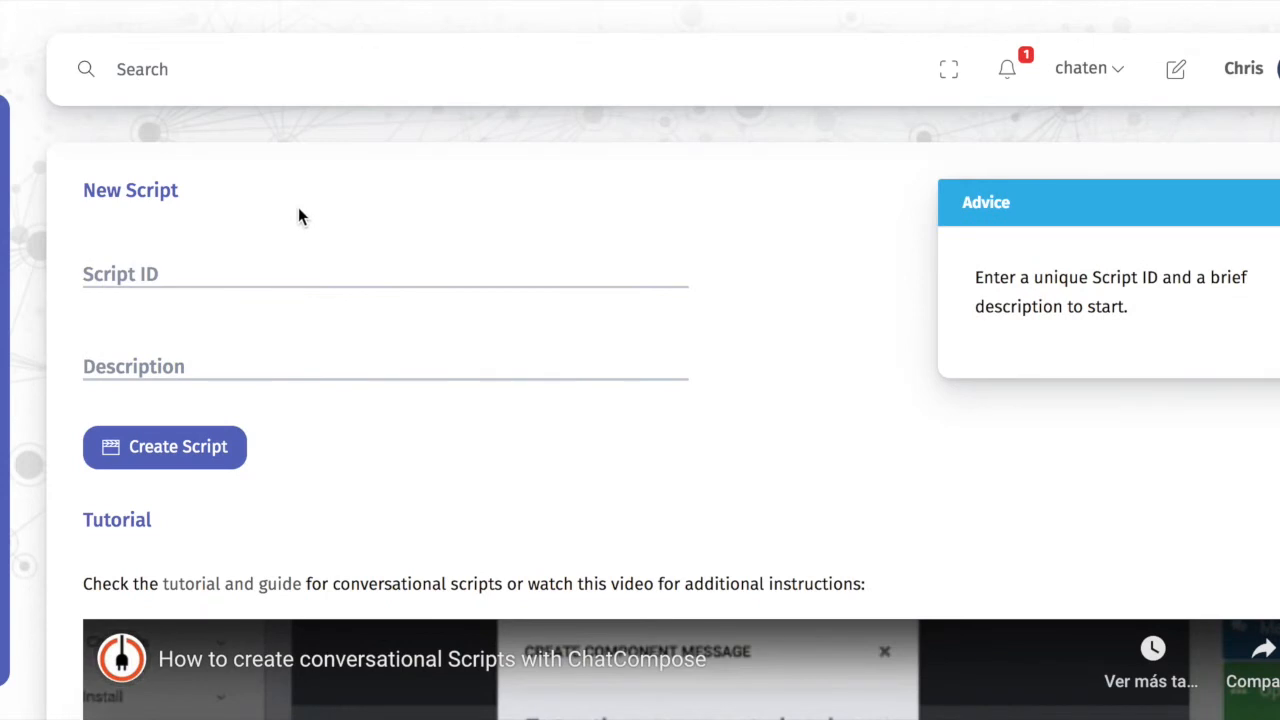
mouse_move(5, 264)
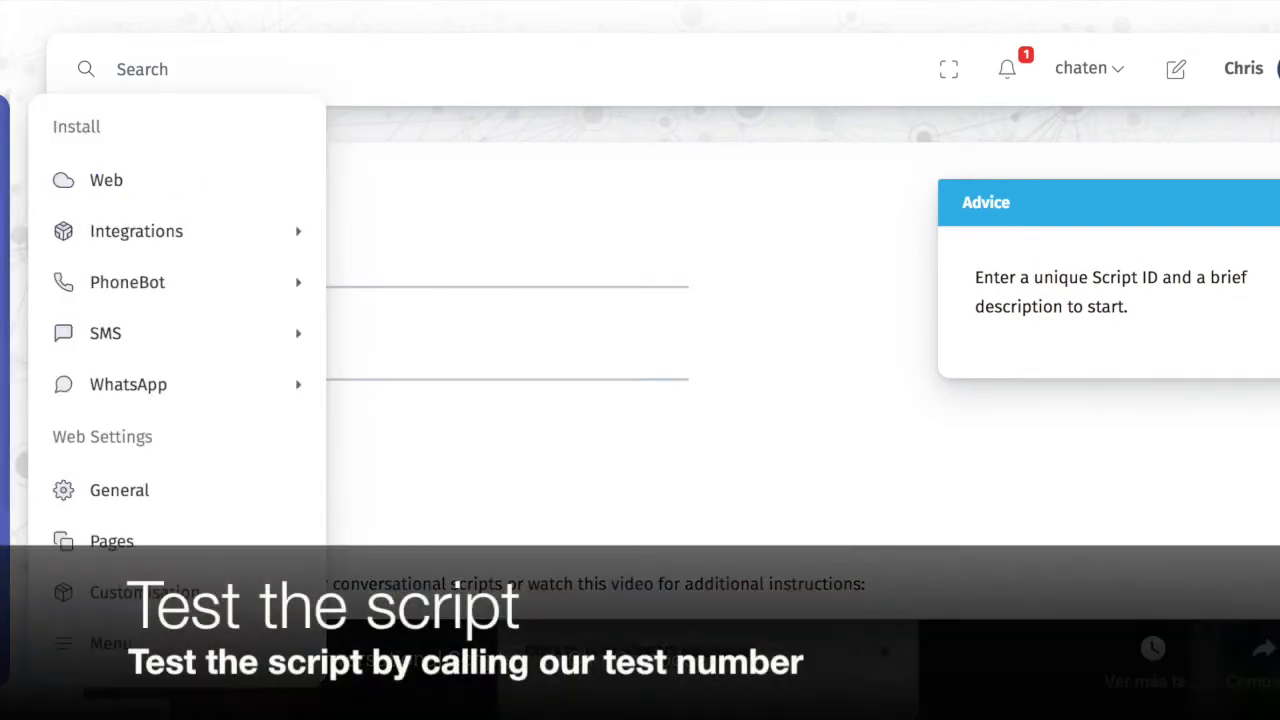
click(163, 284)
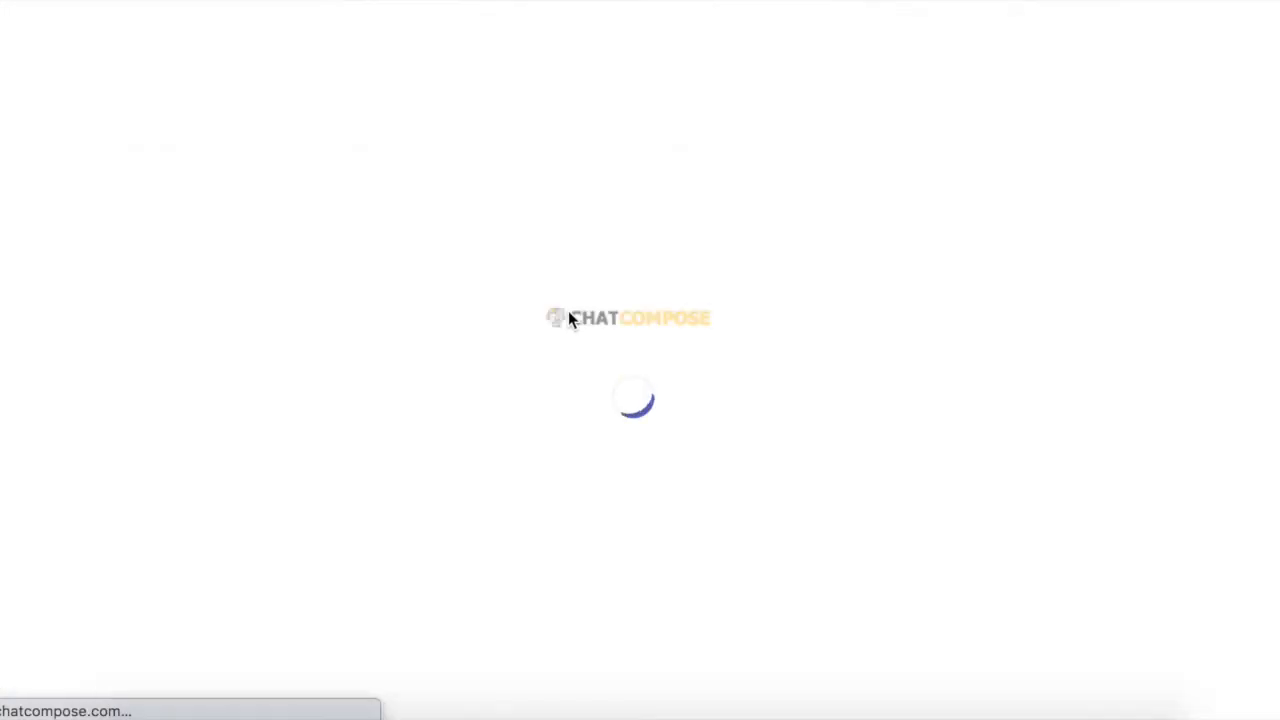
scroll(740, 258, down, 3)
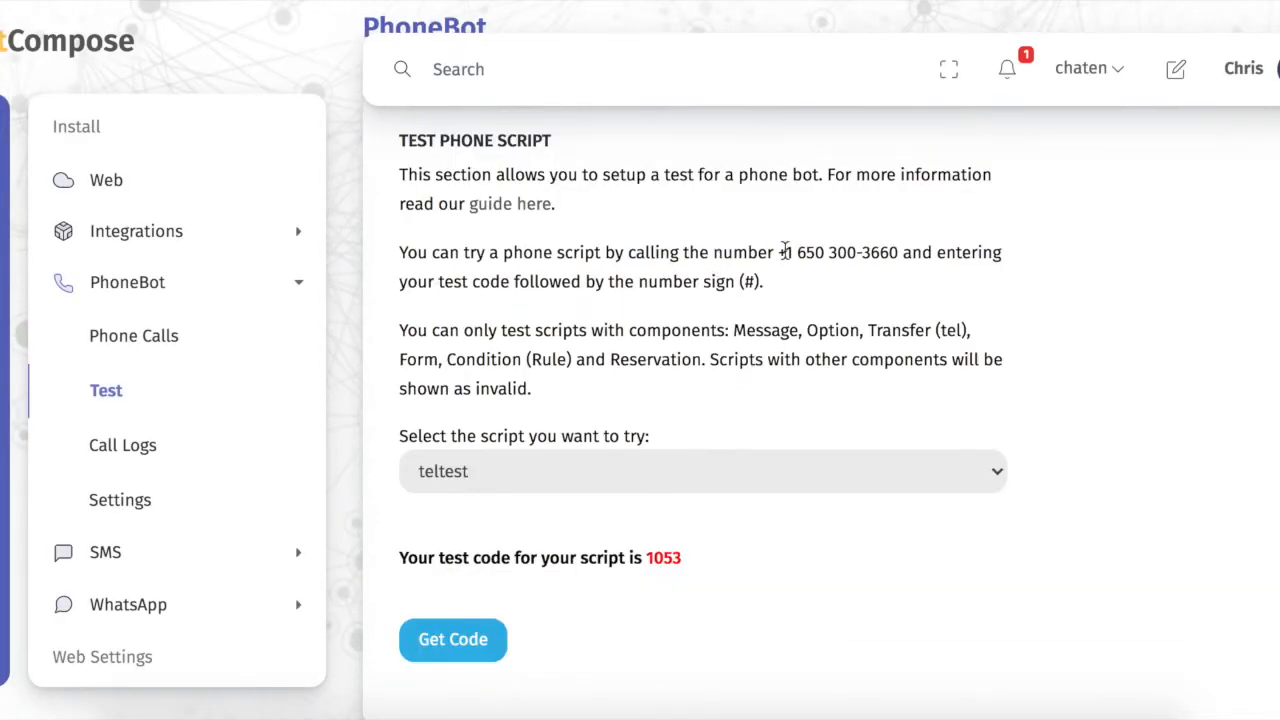
Generate a test code for the testforphone script and highlight the number to call for the phone test.
click(774, 435)
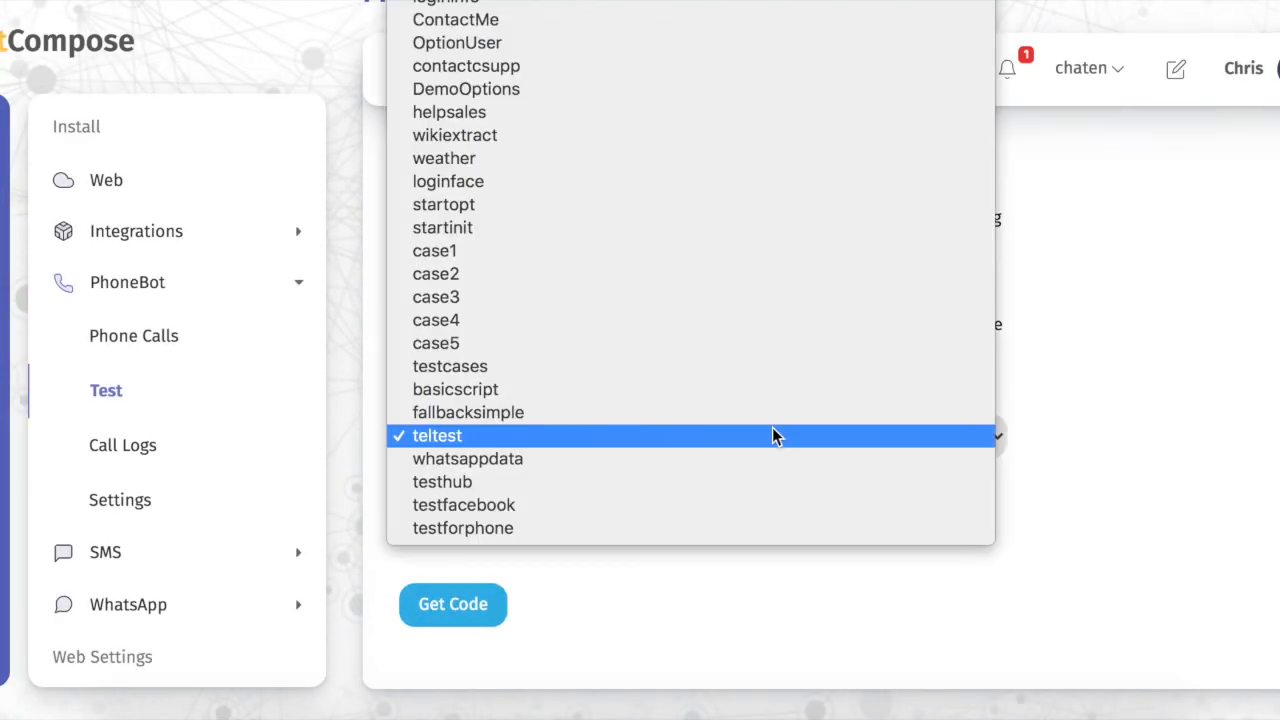
click(630, 533)
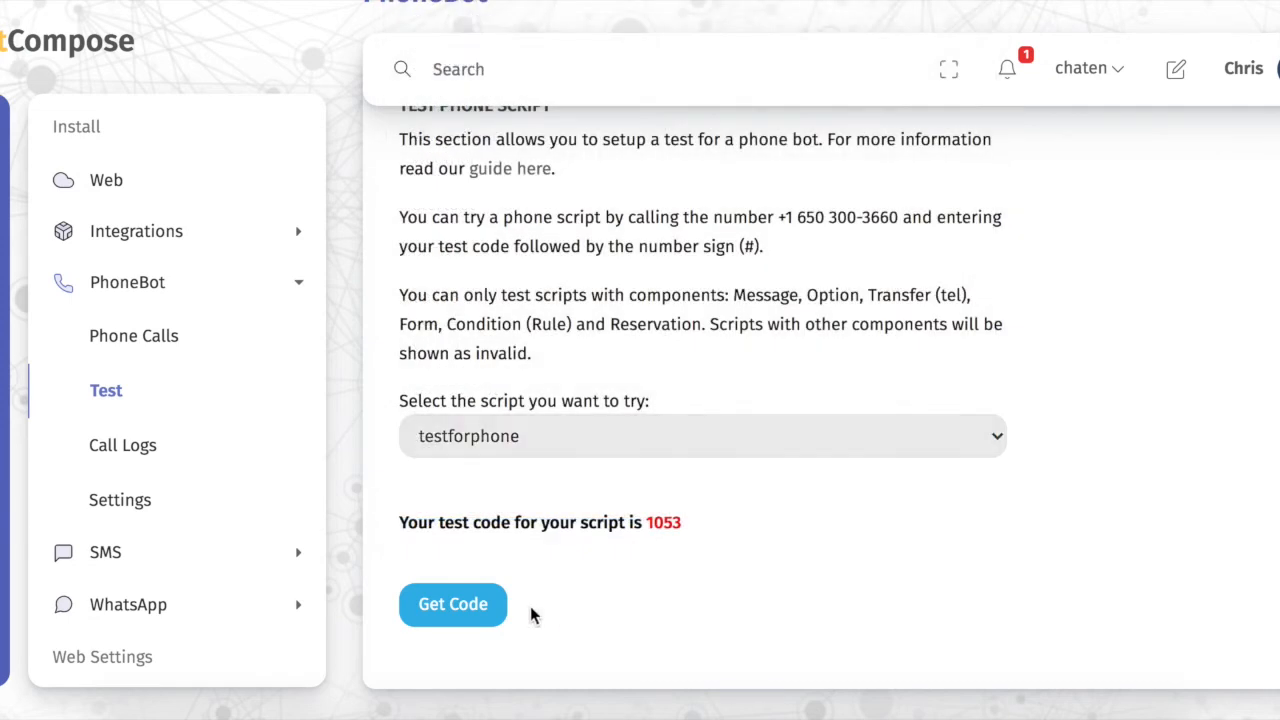
click(457, 617)
scroll(916, 320, up, 1)
drag(777, 256, 893, 250)
click(747, 418)
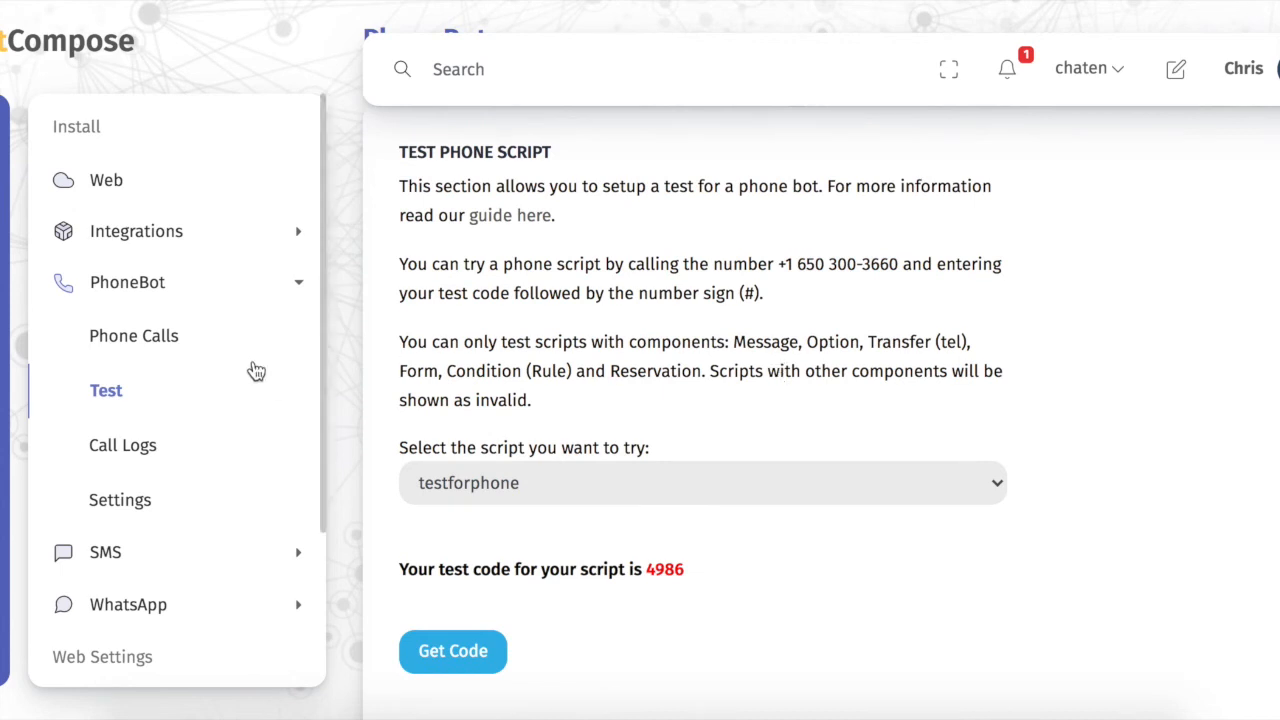
In the PhoneBot settings, select the account's phone number, set testforphone as its initial script and save the change.
click(139, 510)
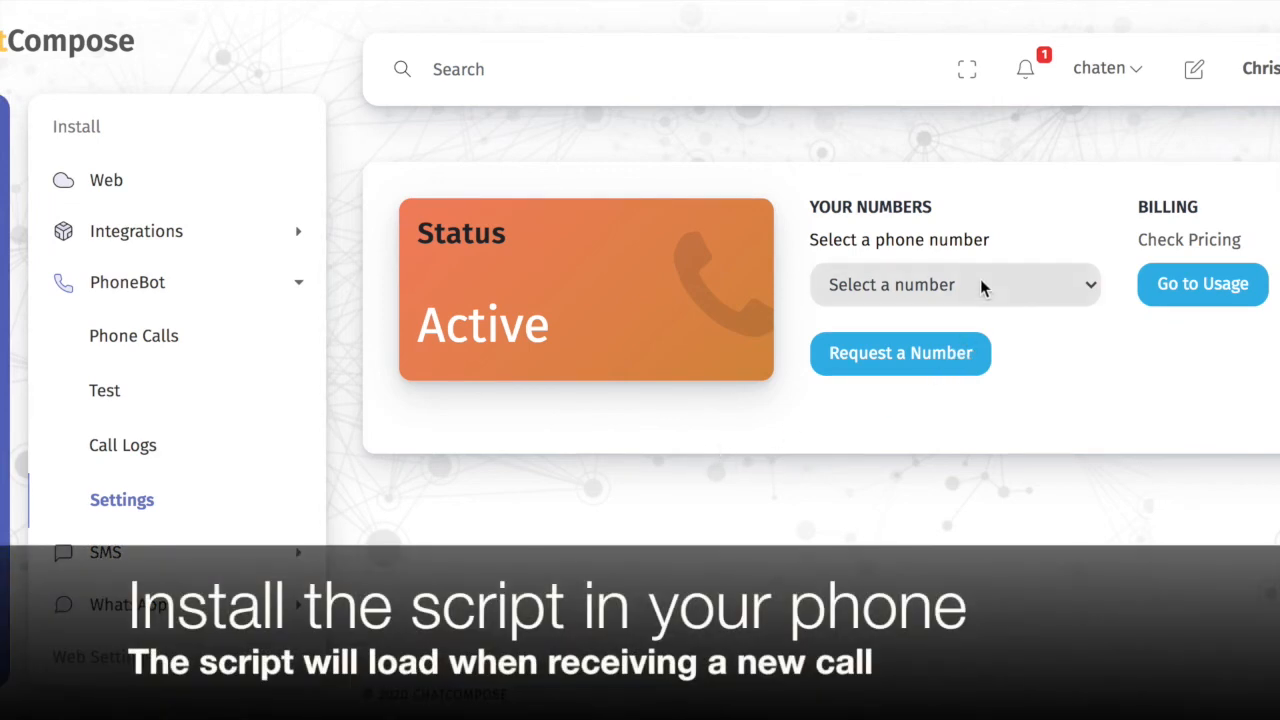
click(980, 285)
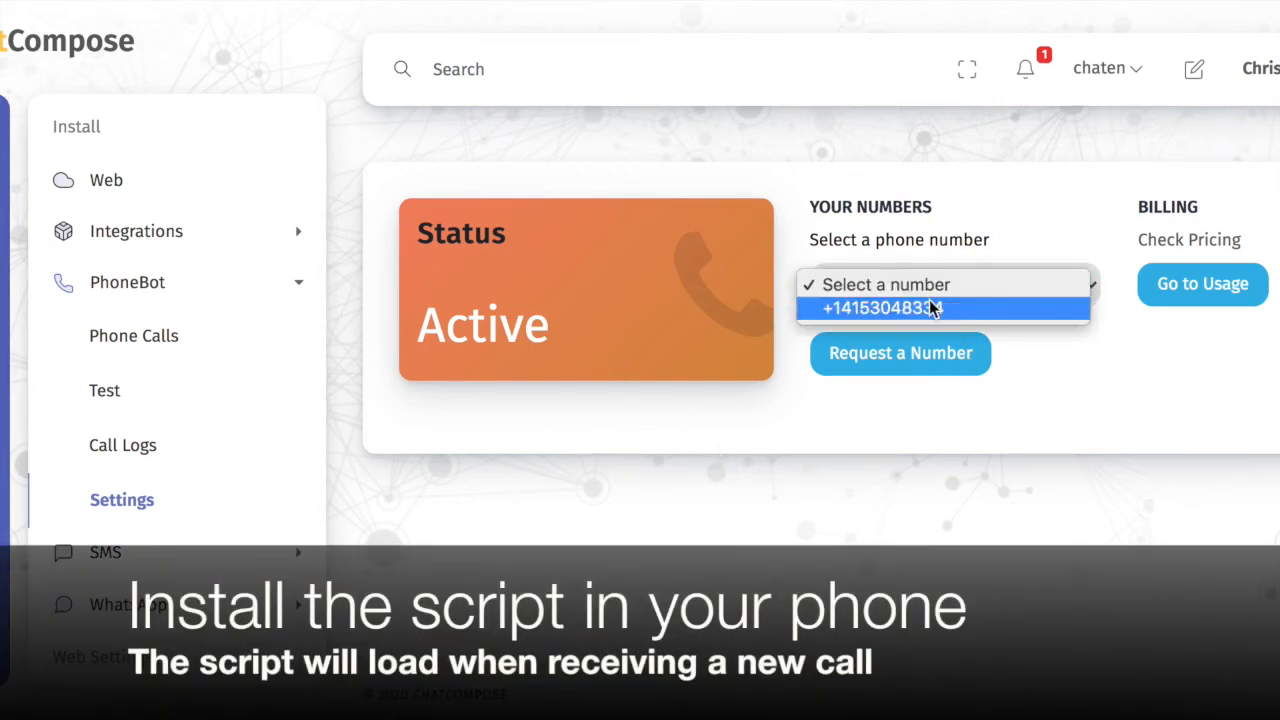
scroll(731, 289, down, 1)
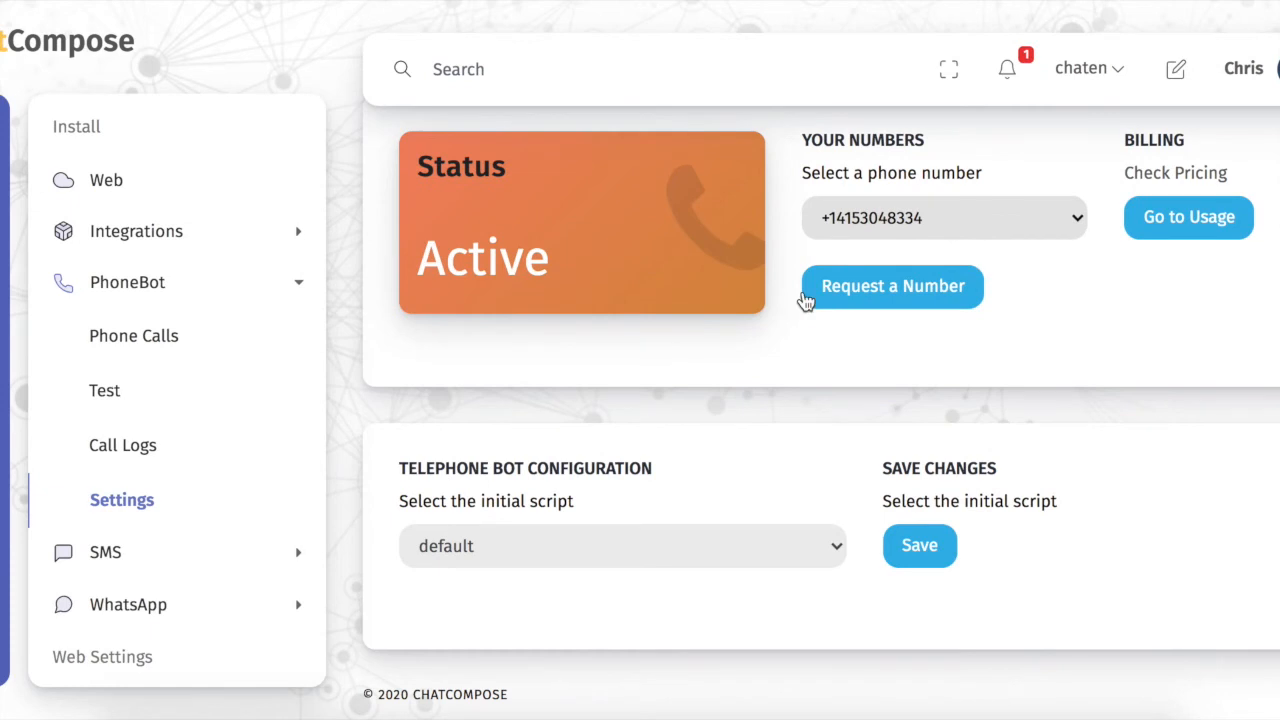
click(785, 555)
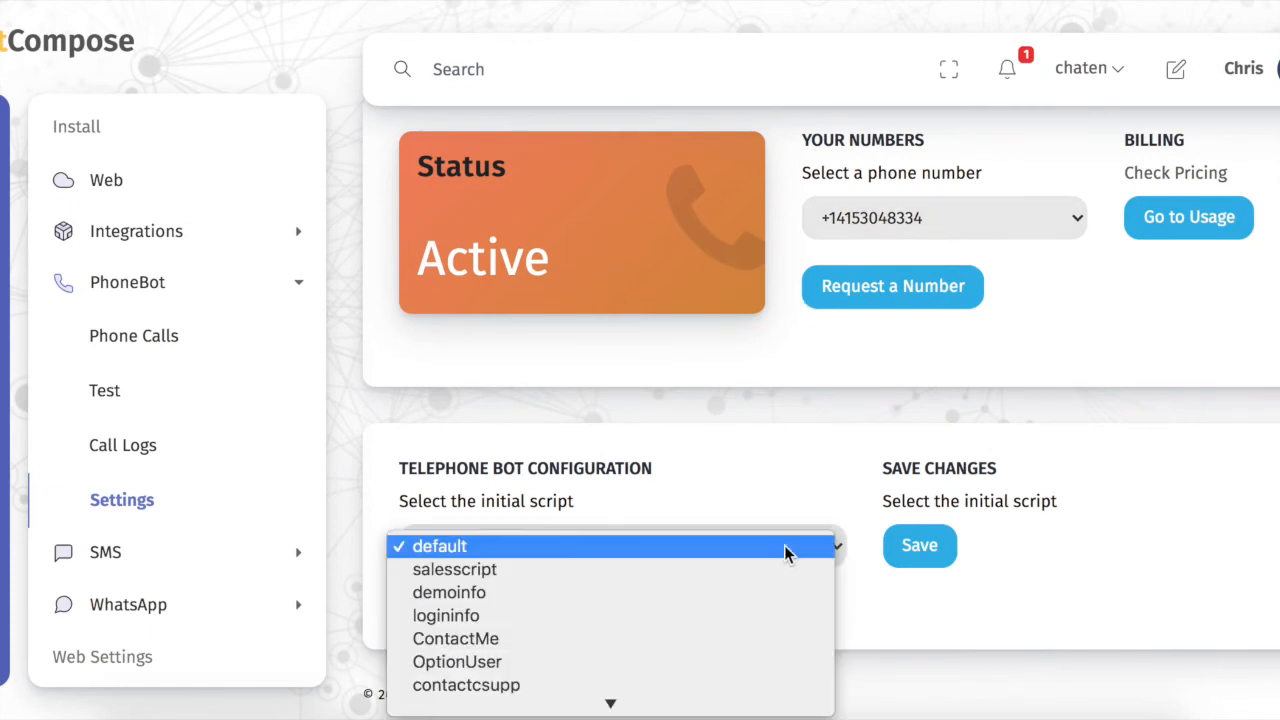
scroll(723, 610, down, 8)
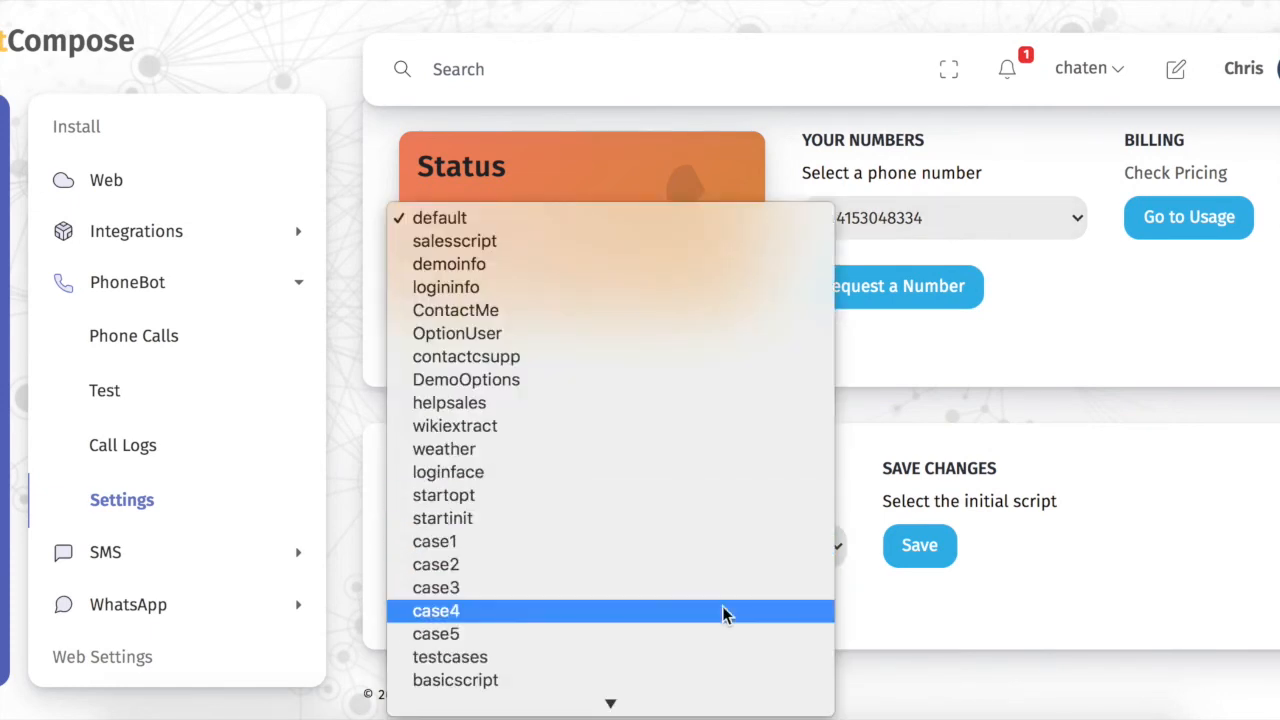
click(583, 699)
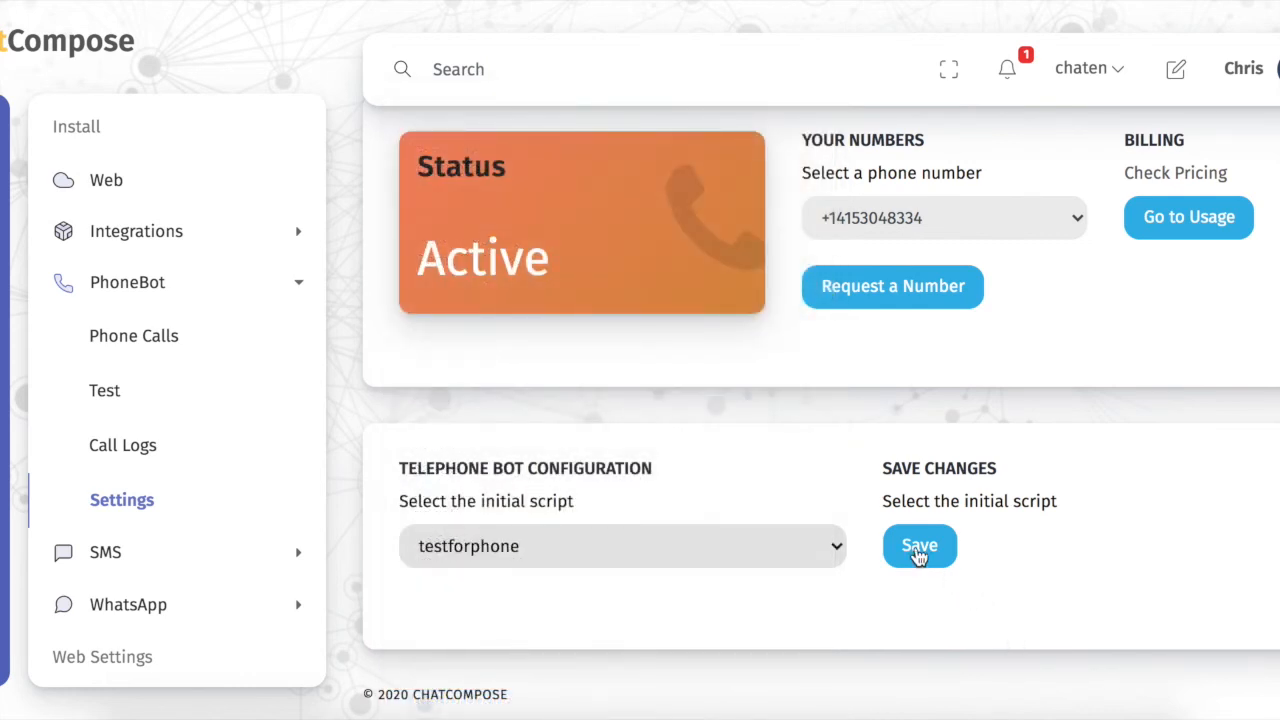
click(918, 555)
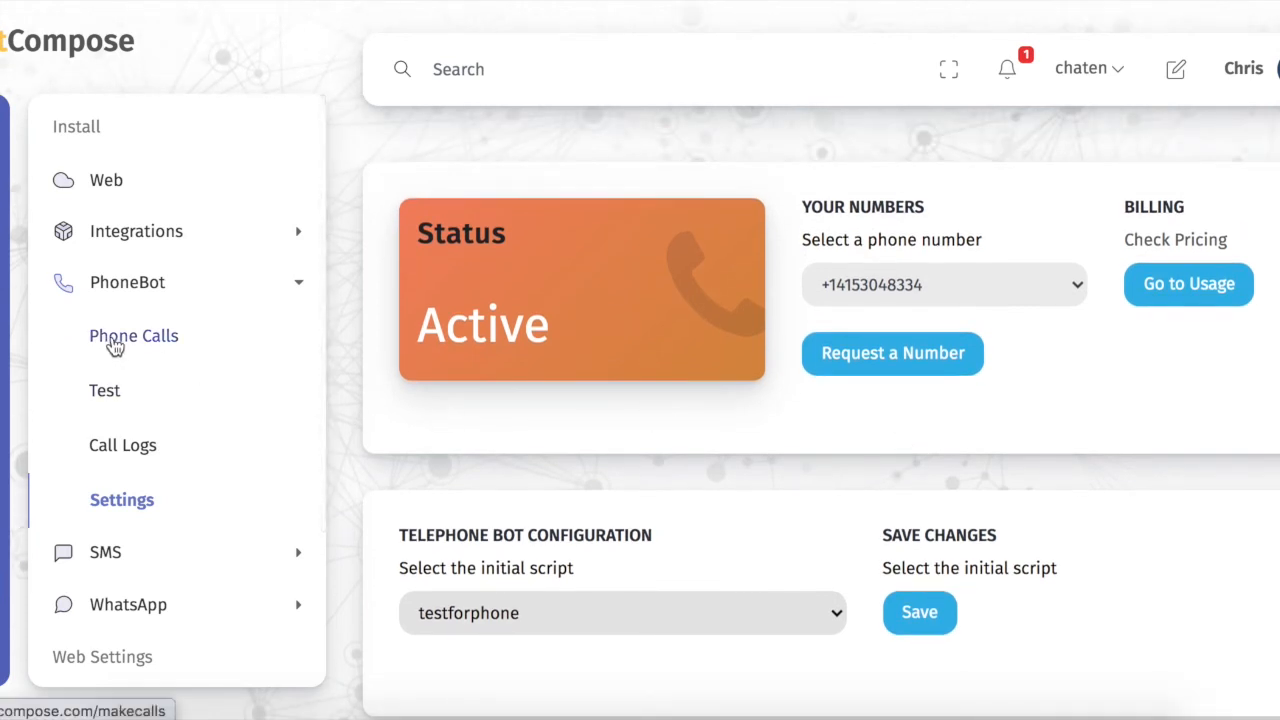
Open the PhoneBot Phone Calls page and examine its CSV upload and API calling options.
click(115, 340)
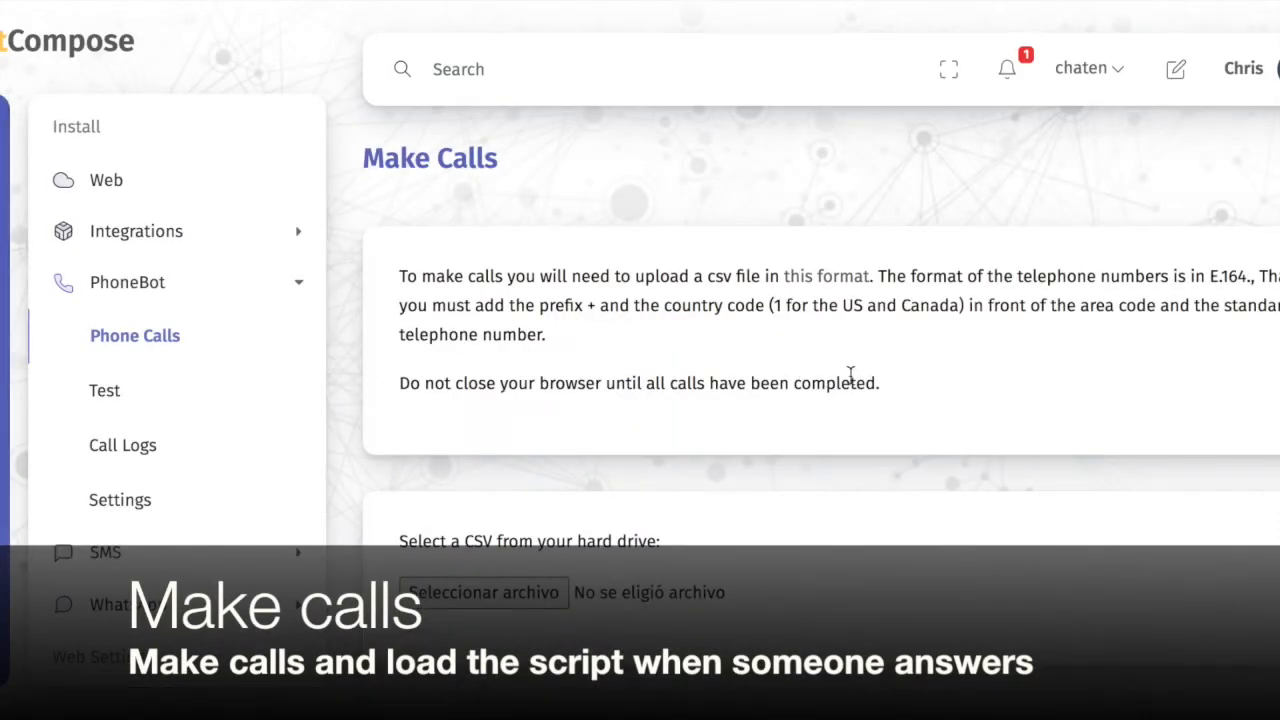
scroll(849, 386, down, 1)
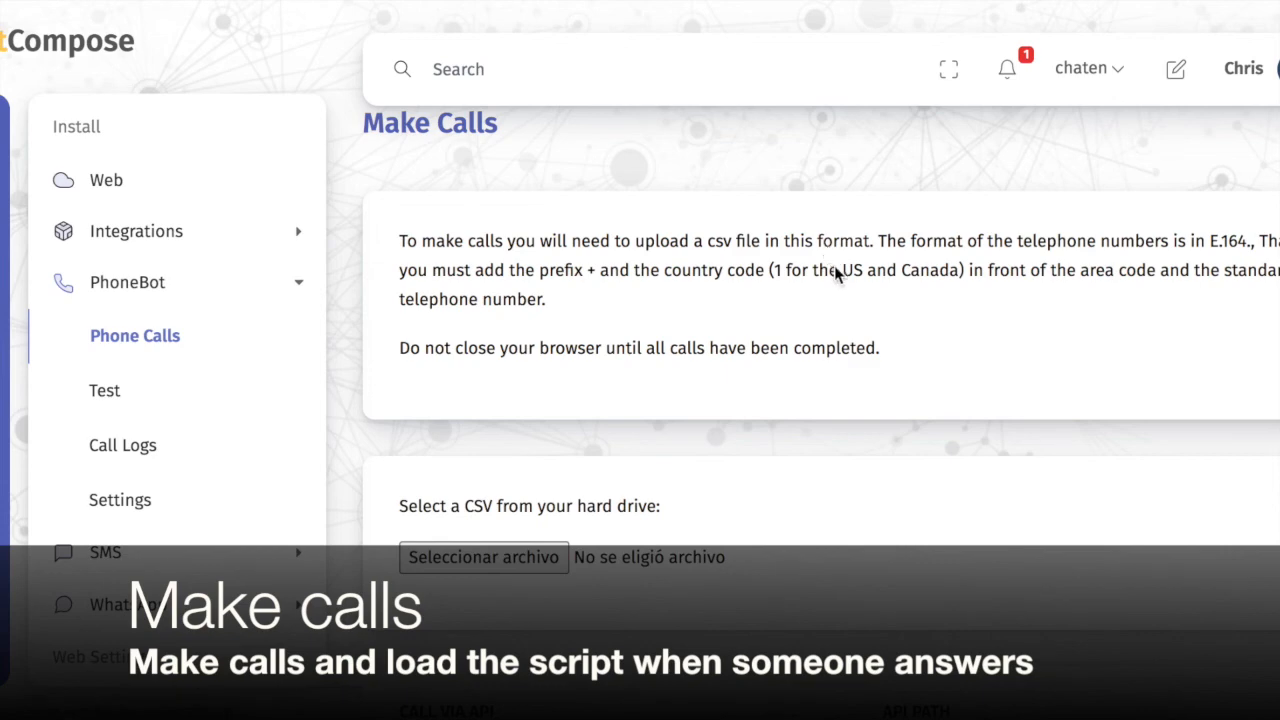
scroll(836, 272, down, 3)
scroll(803, 314, down, 1)
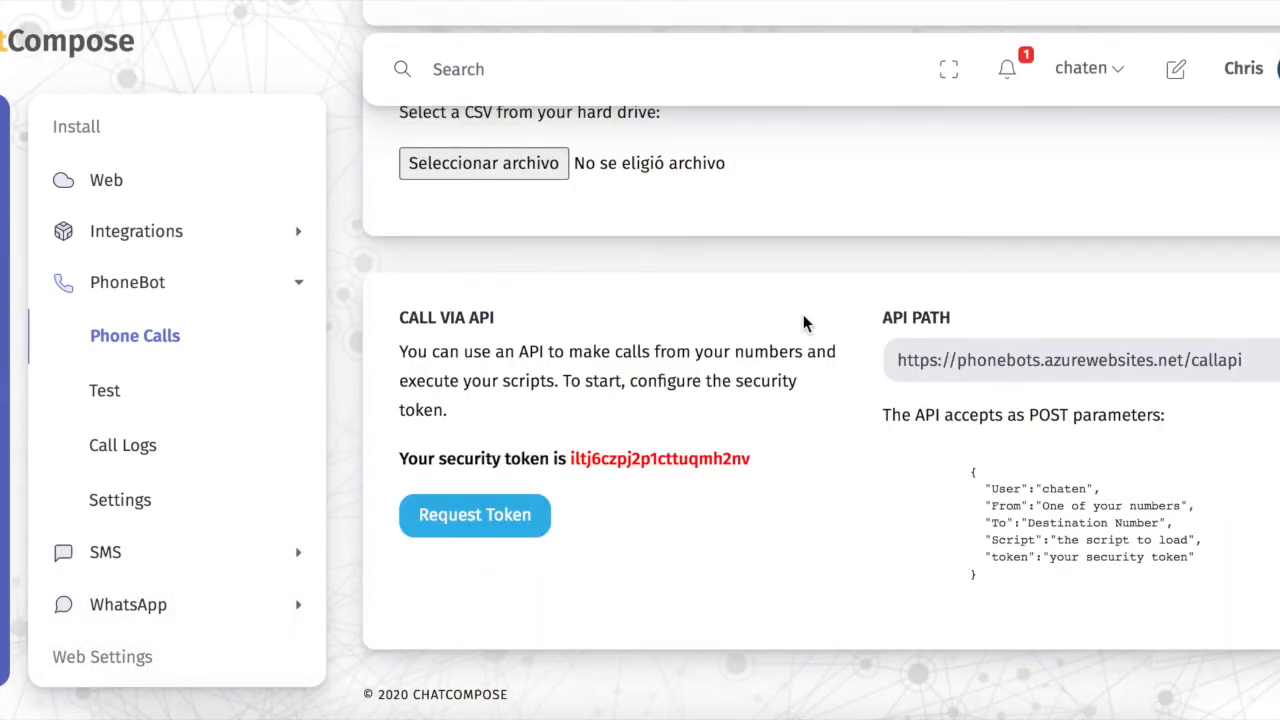
scroll(750, 378, up, 4)
scroll(790, 398, up, 1)
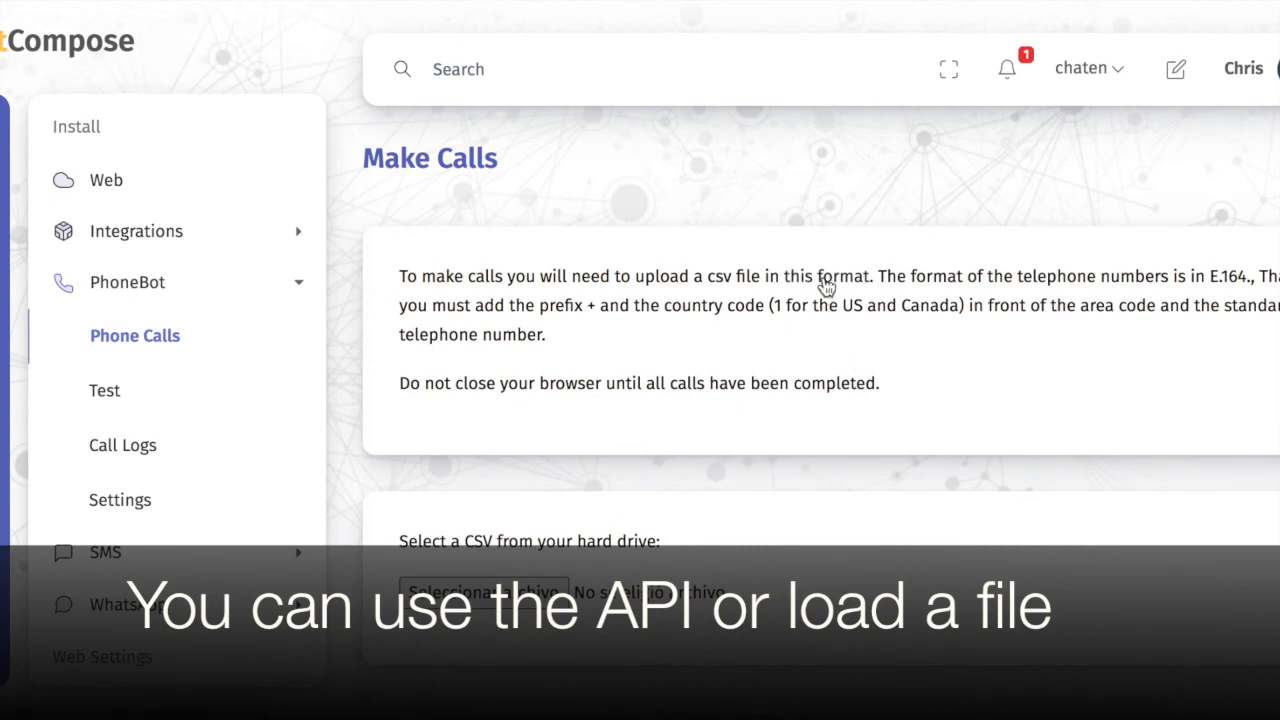
Download the sample makecalls.csv to Descargas, open it in the spreadsheet program and highlight its header row.
click(826, 285)
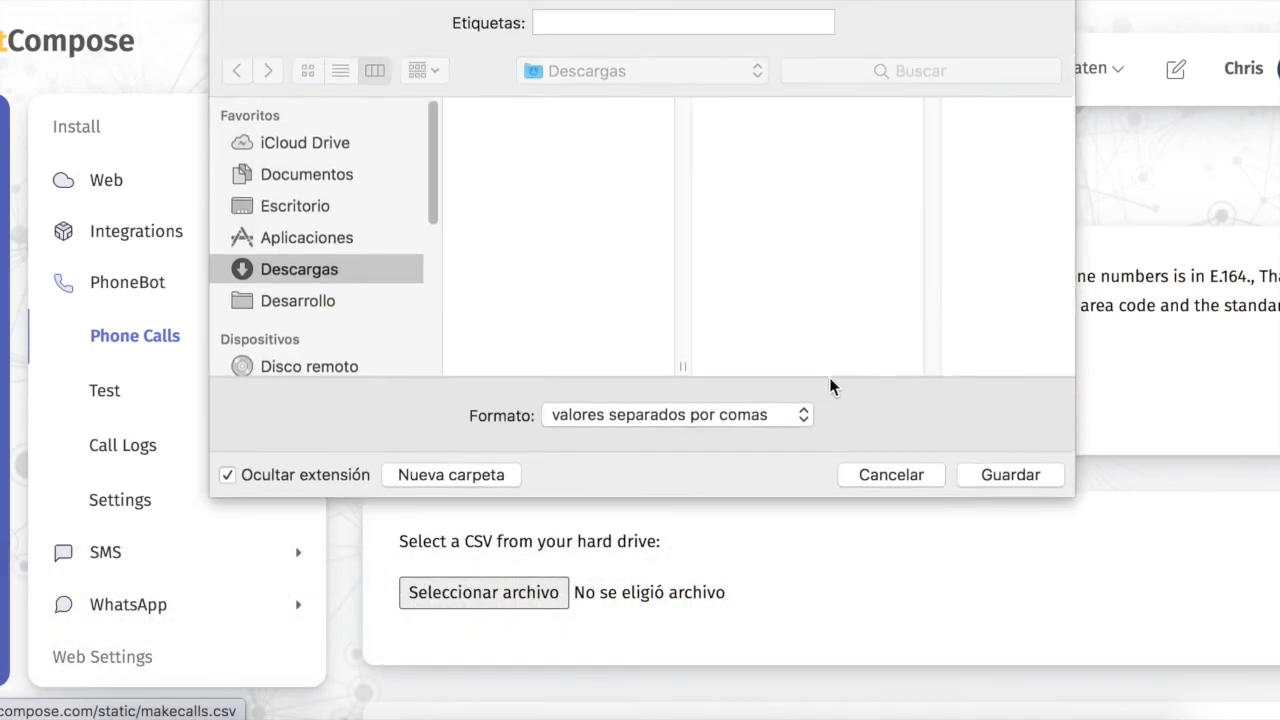
click(1037, 479)
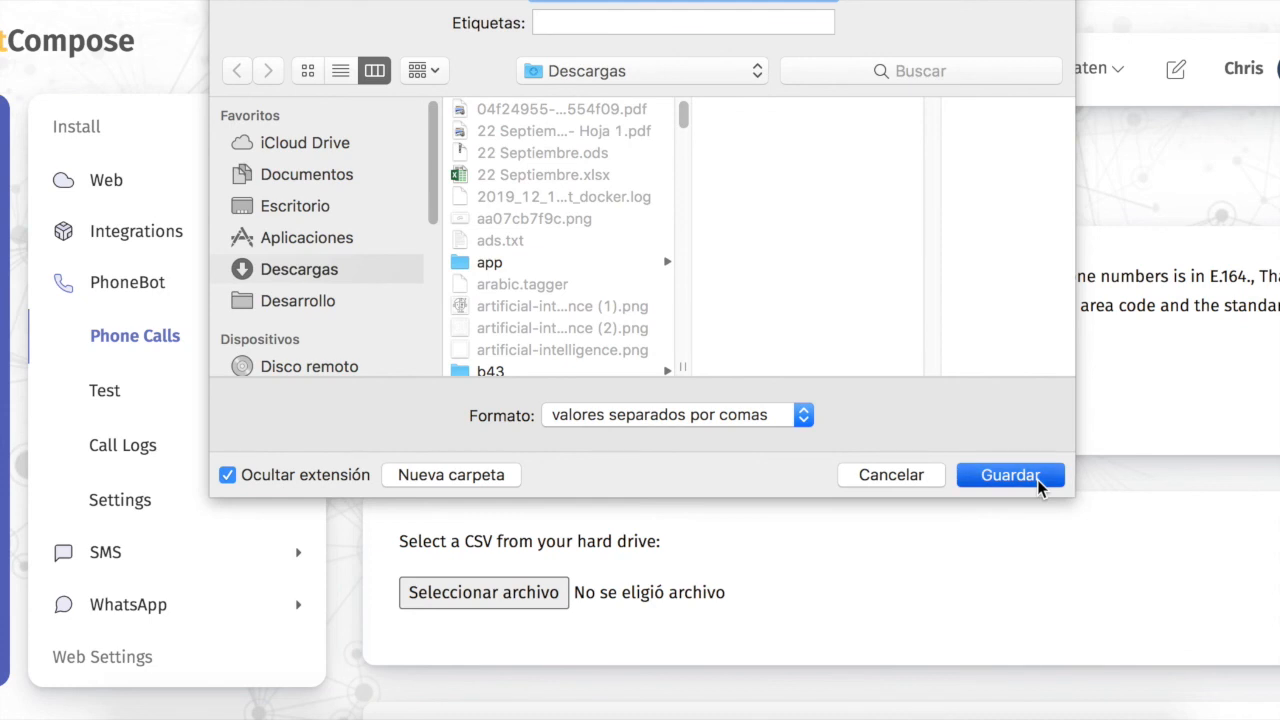
click(52, 663)
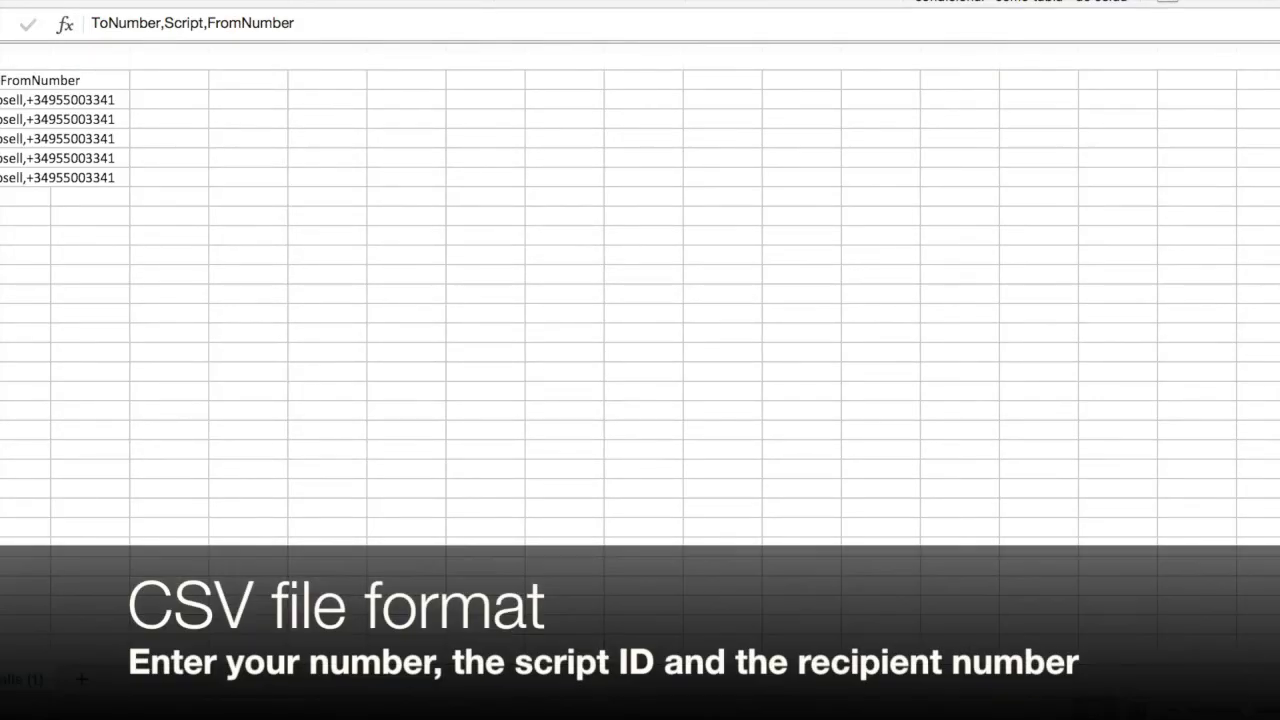
drag(0, 63, 127, 64)
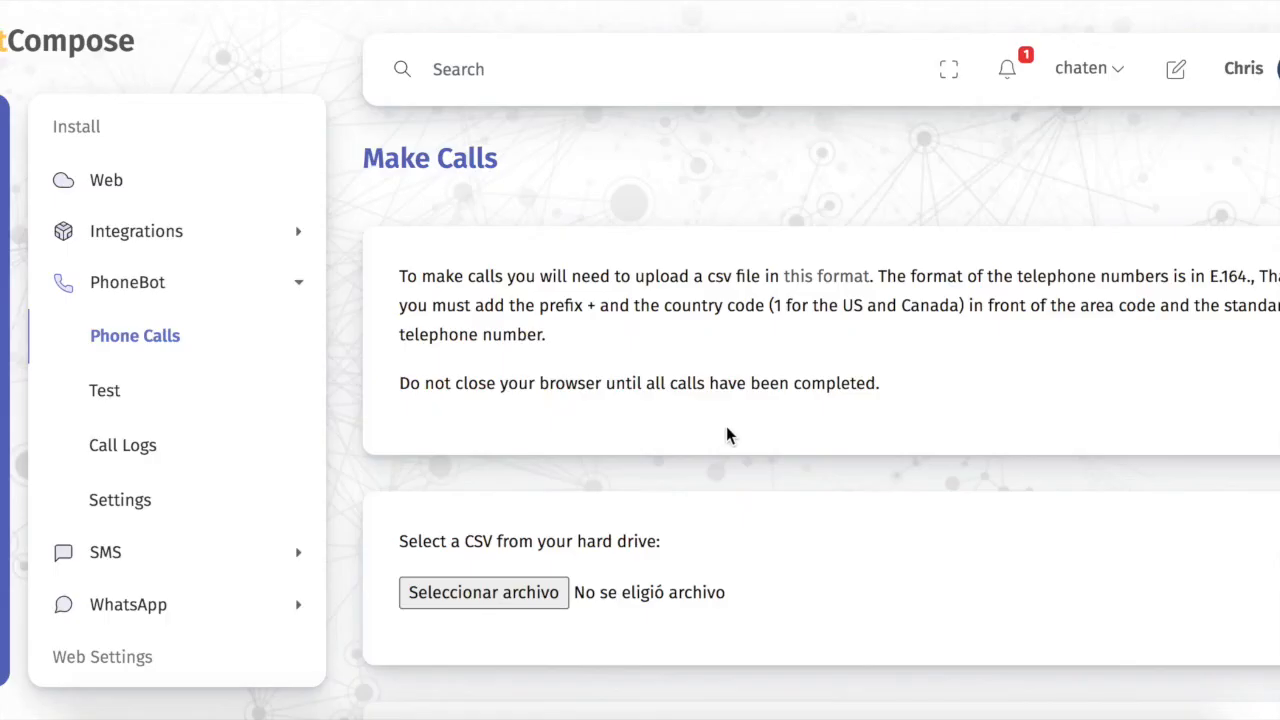
Review the Call via API section of the Make Calls page, including the API path and POST parameters.
scroll(789, 432, down, 2)
scroll(789, 428, down, 5)
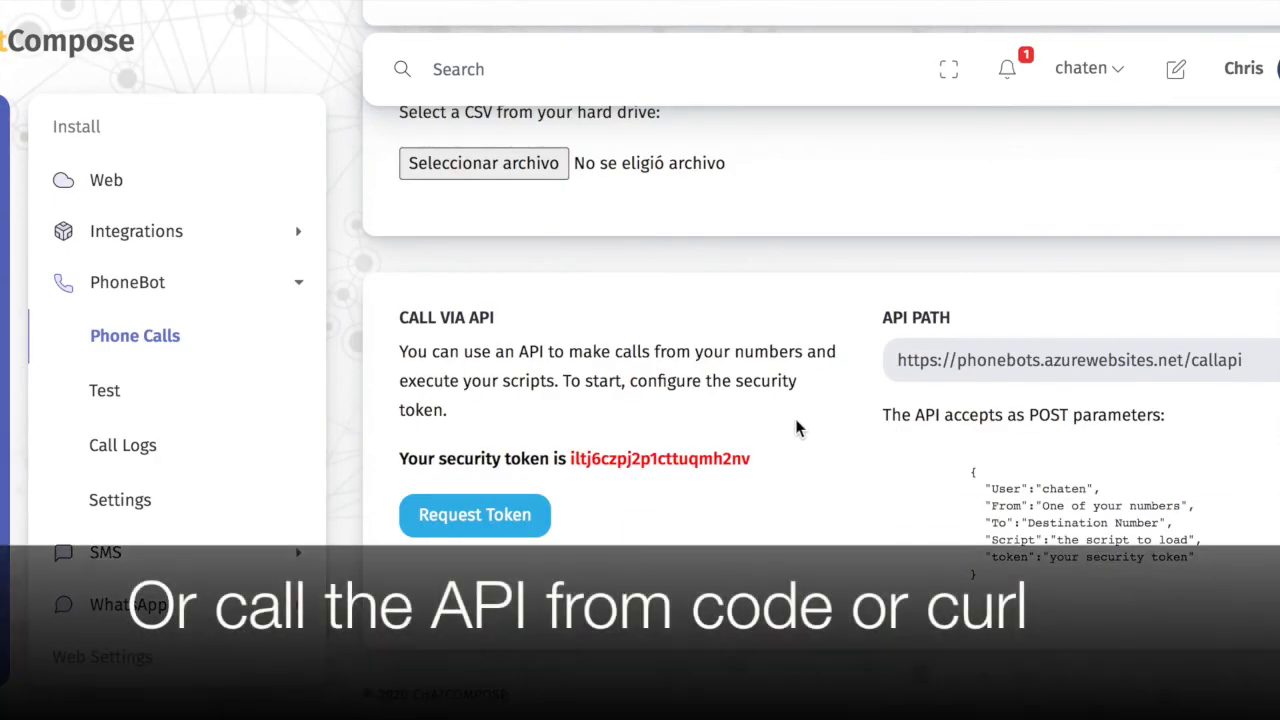